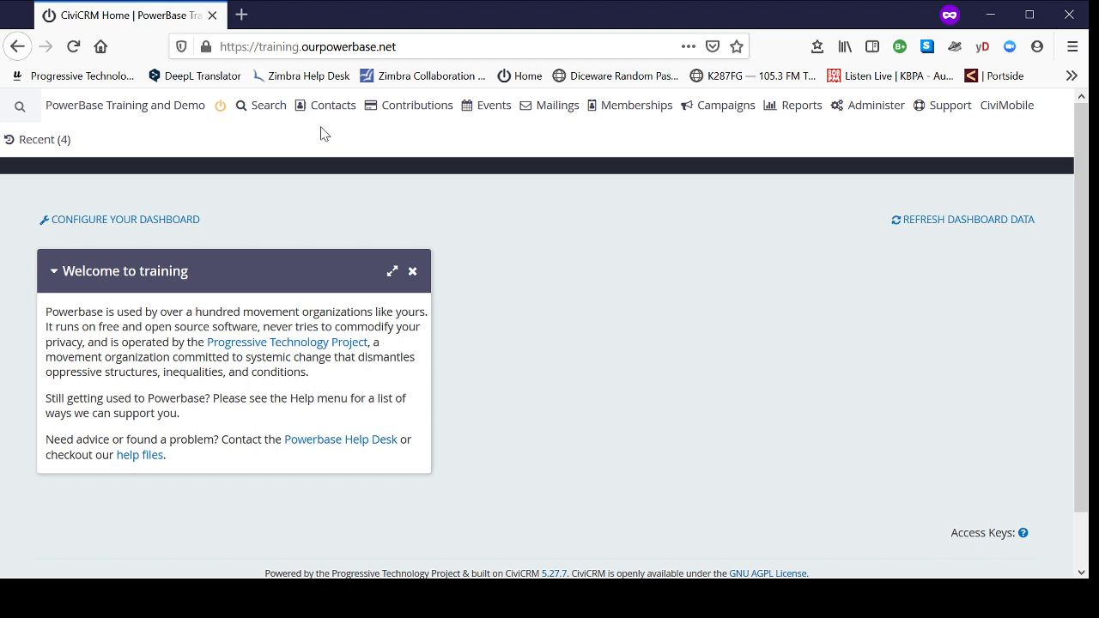
Step: Open the form for adding a new individual contact
{"action": "mouse_move", "coordinate": [335, 113]}
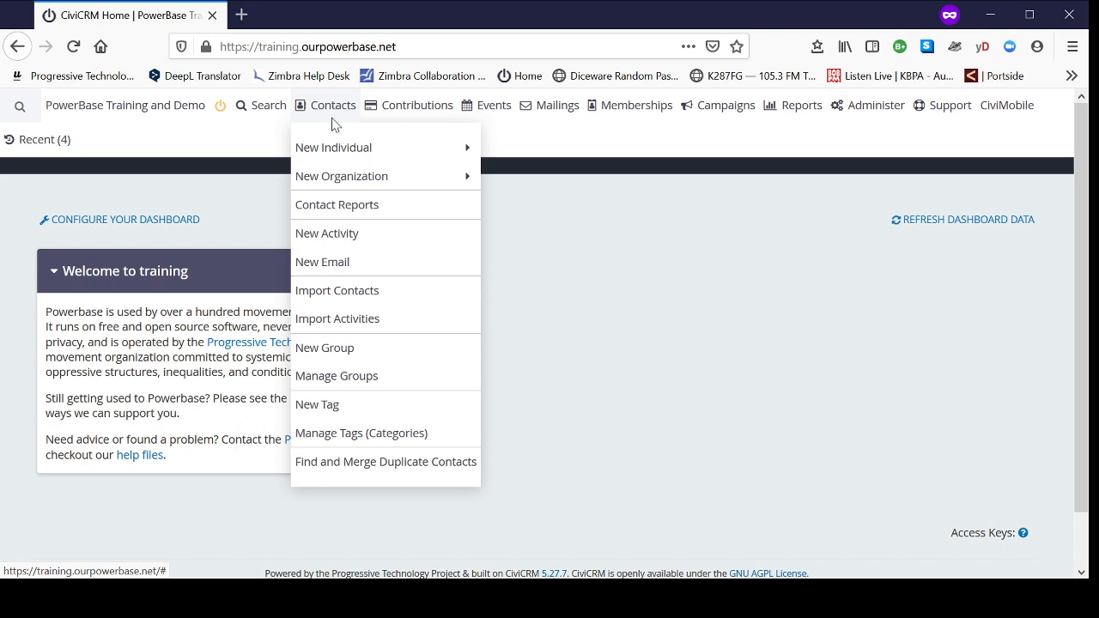
{"action": "mouse_move", "coordinate": [337, 154]}
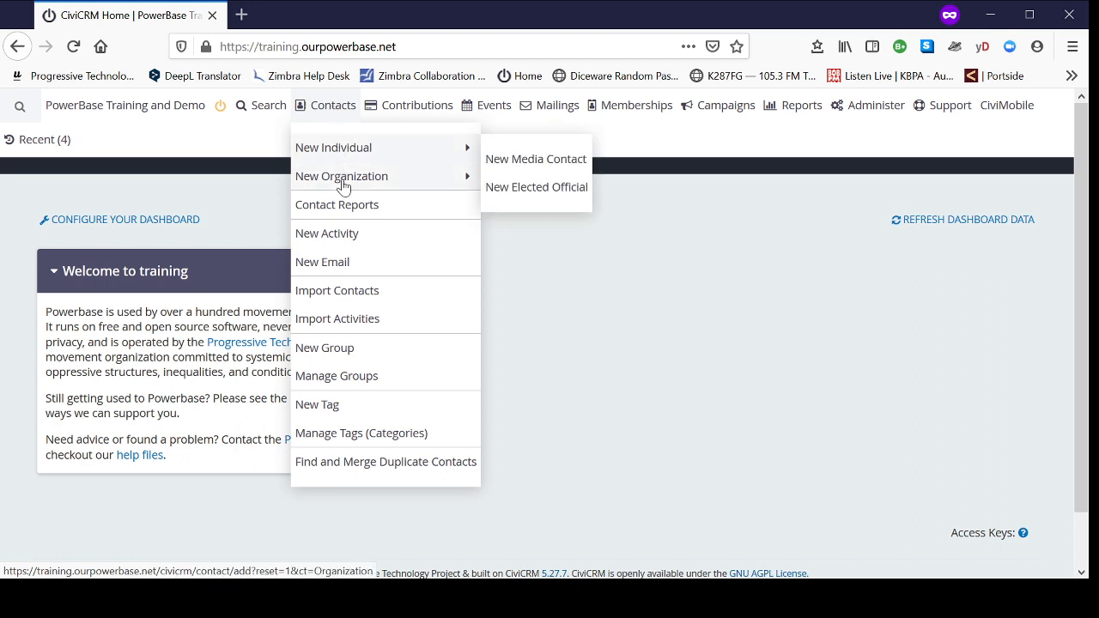
{"action": "mouse_move", "coordinate": [344, 187]}
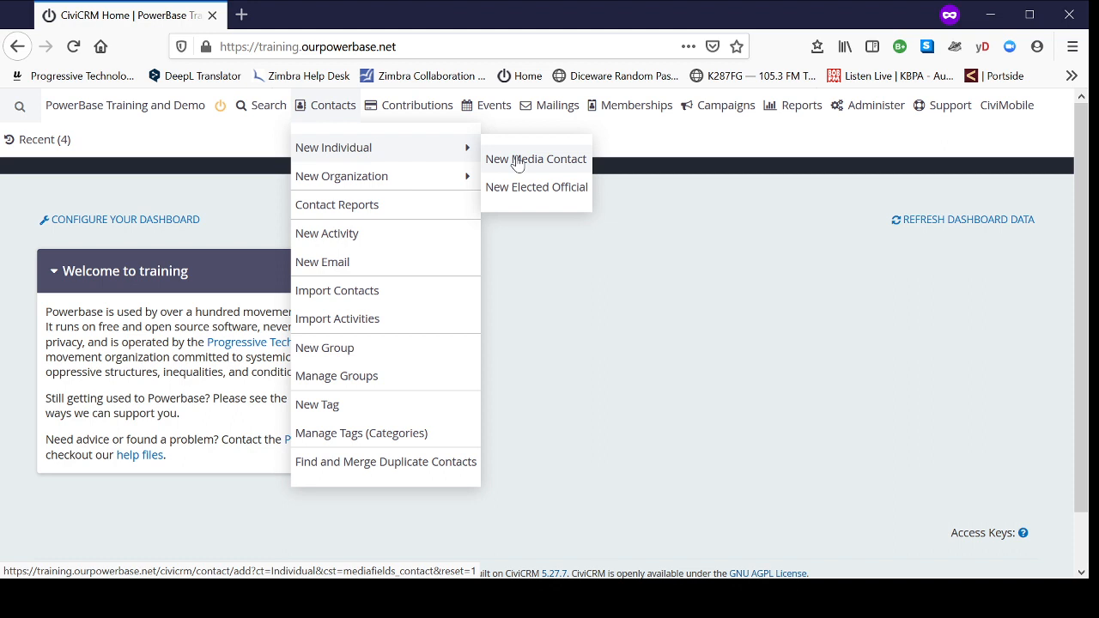
{"action": "mouse_move", "coordinate": [410, 183]}
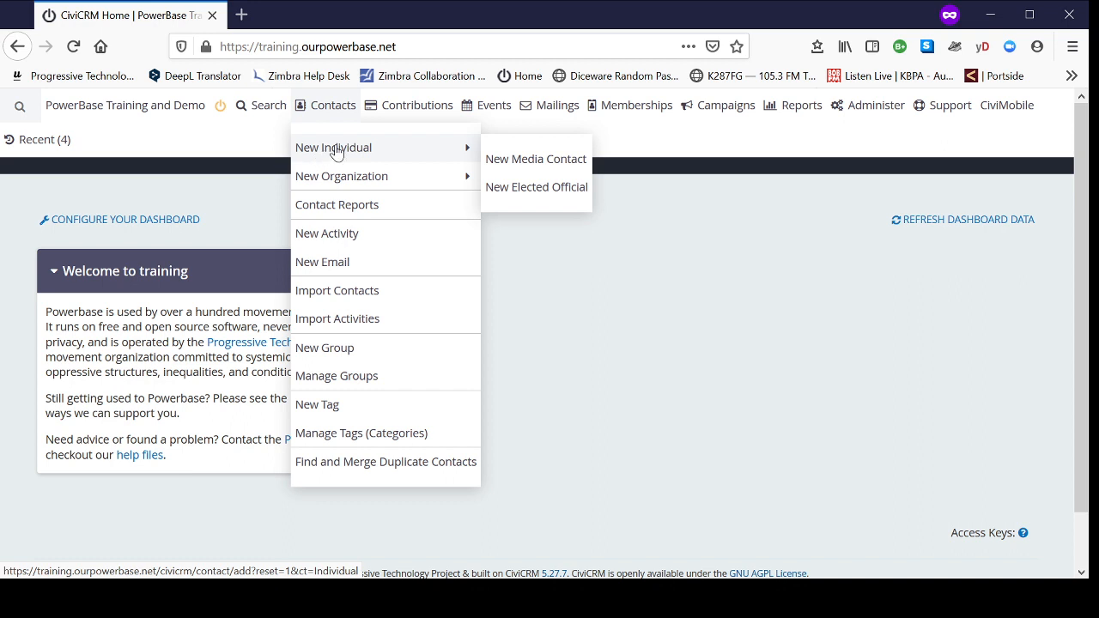
{"action": "left_click", "coordinate": [336, 153]}
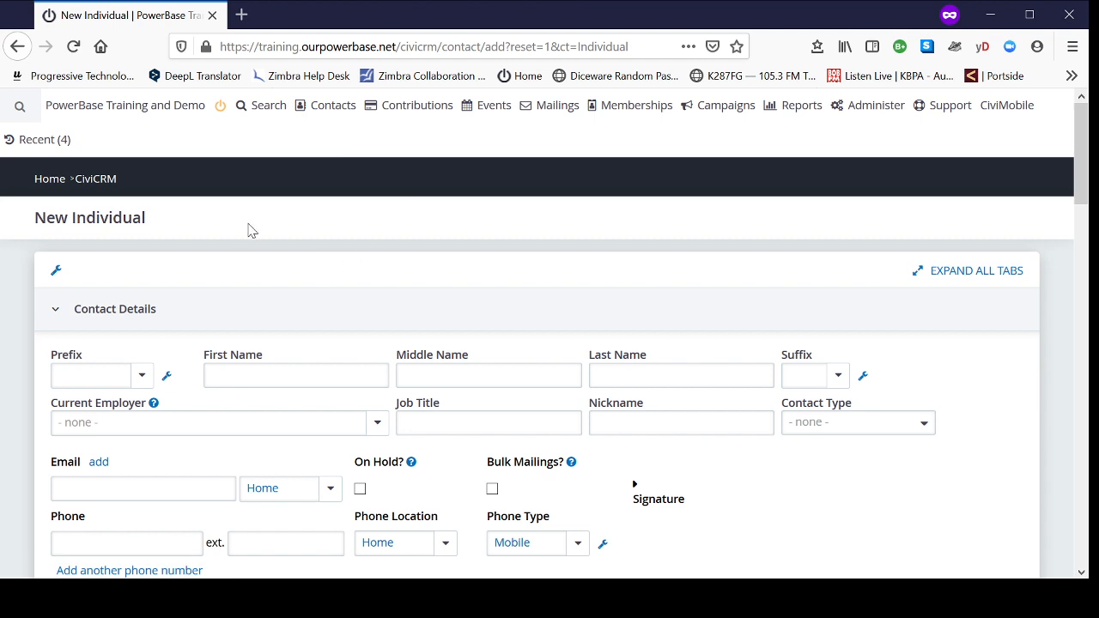
Step: Look over the sections of the new individual form, from contact details through donor tracking
{"action": "scroll", "coordinate": [246, 305], "scroll_direction": "down", "scroll_amount": 2}
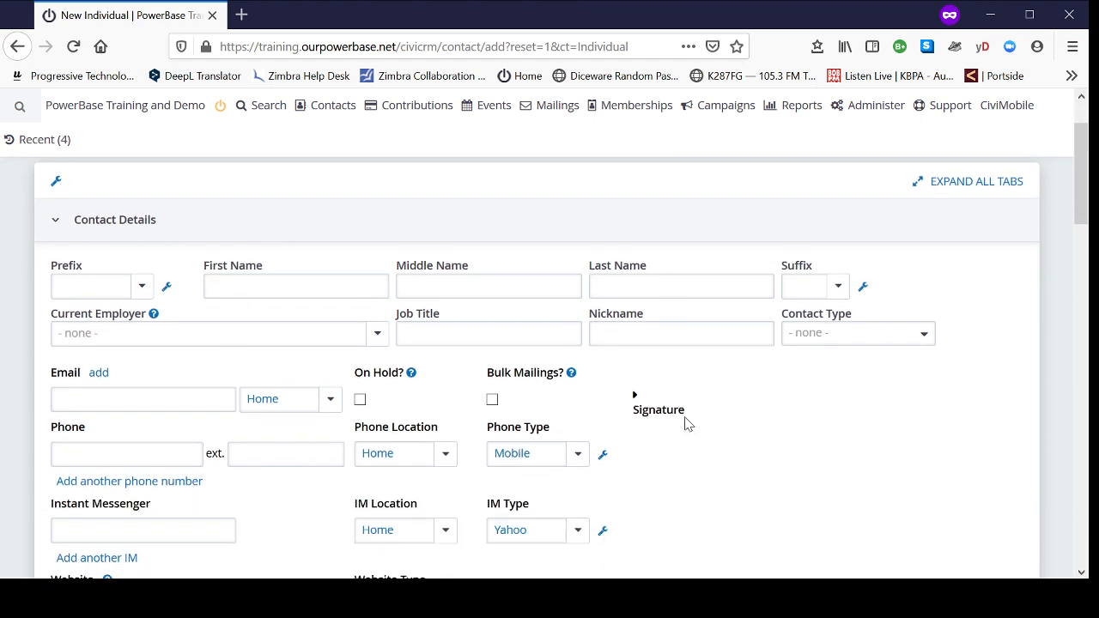
{"action": "scroll", "coordinate": [778, 442], "scroll_direction": "down", "scroll_amount": 2}
{"action": "scroll", "coordinate": [730, 412], "scroll_direction": "up", "scroll_amount": 4}
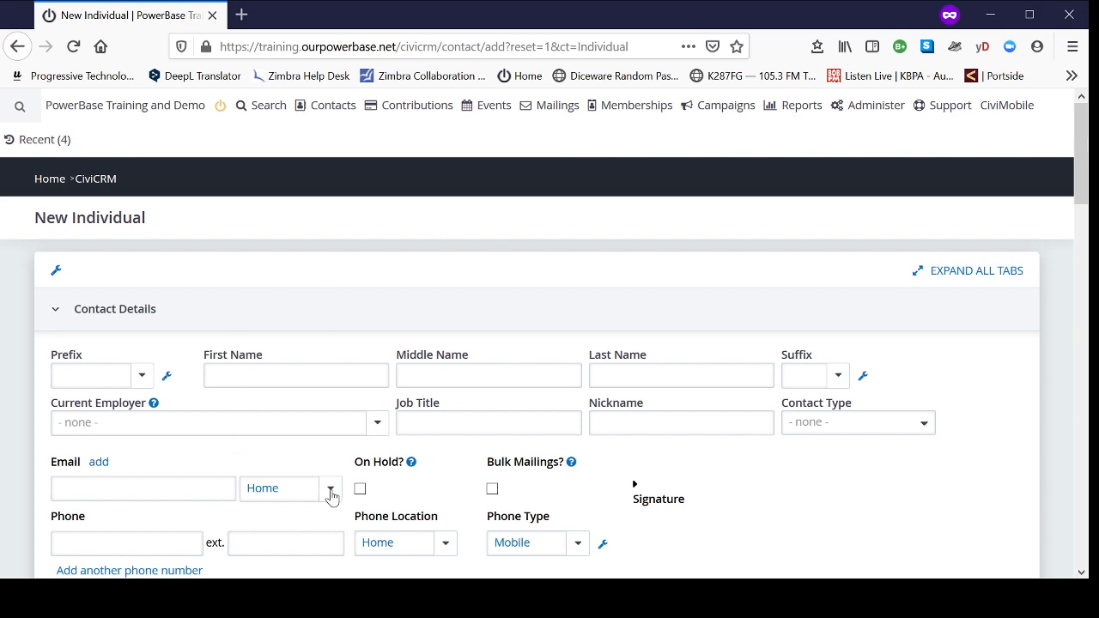
{"action": "scroll", "coordinate": [332, 490], "scroll_direction": "down", "scroll_amount": 2}
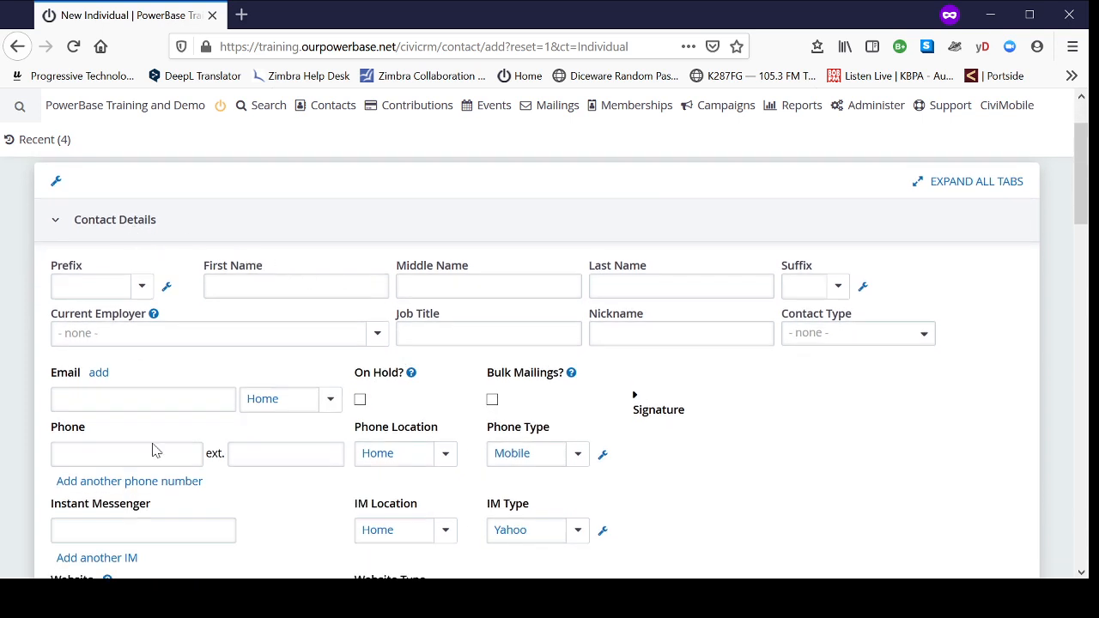
{"action": "scroll", "coordinate": [706, 459], "scroll_direction": "down", "scroll_amount": 4}
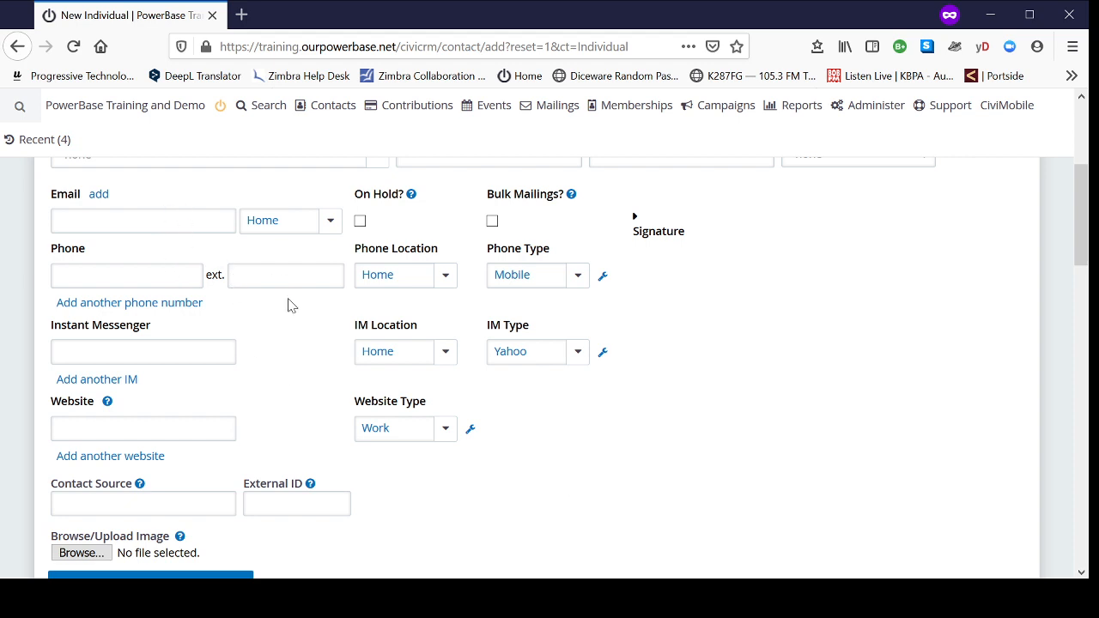
{"action": "scroll", "coordinate": [770, 383], "scroll_direction": "down", "scroll_amount": 5}
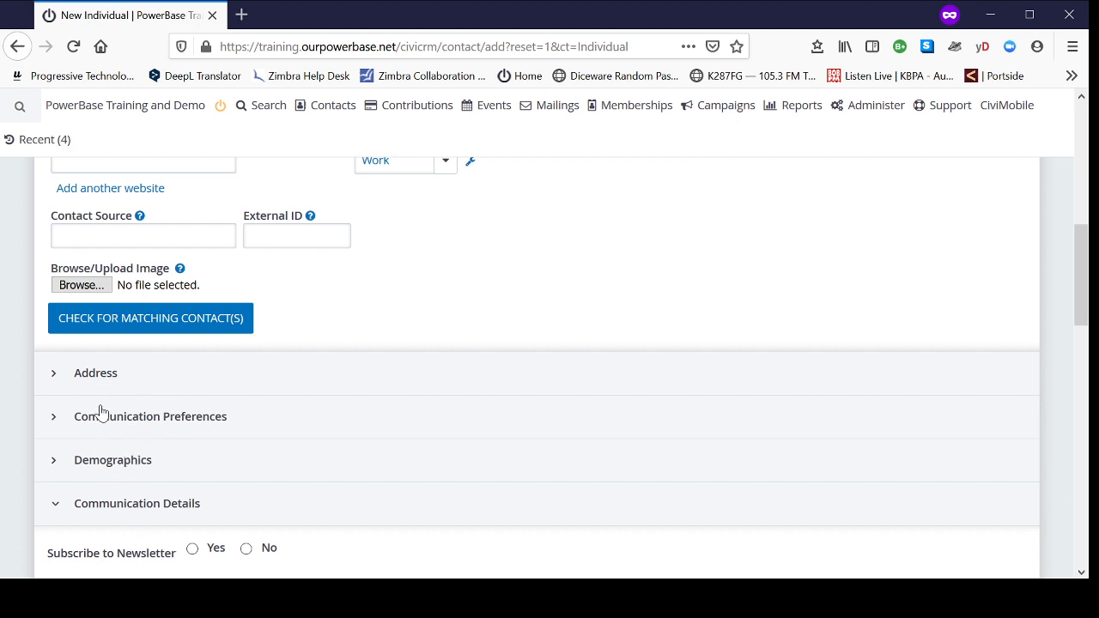
{"action": "scroll", "coordinate": [372, 496], "scroll_direction": "down", "scroll_amount": 8}
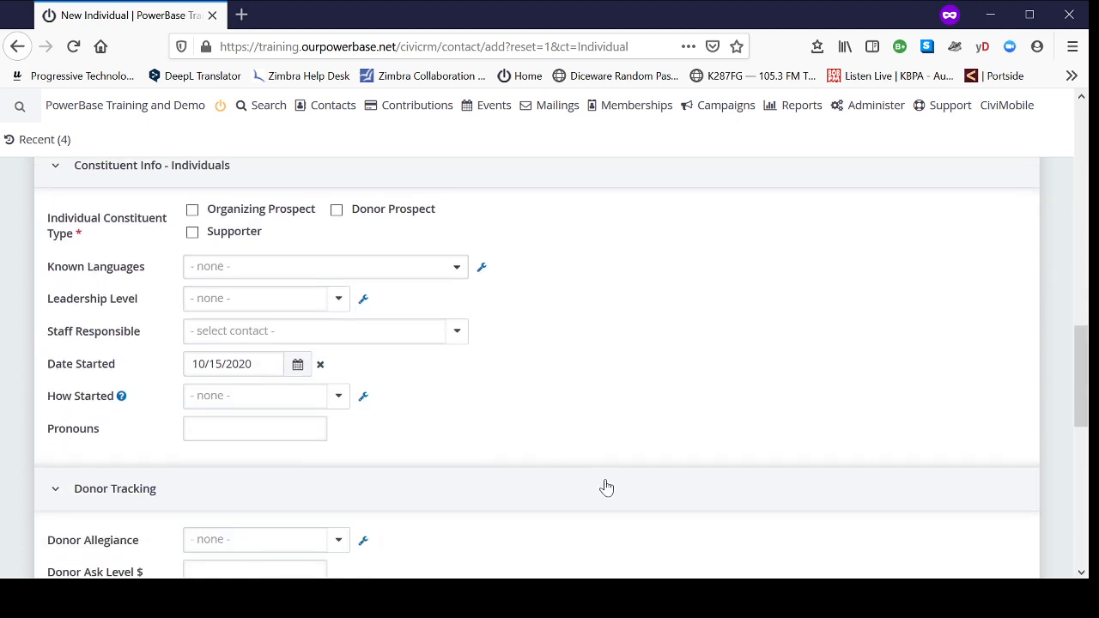
{"action": "scroll", "coordinate": [584, 523], "scroll_direction": "up", "scroll_amount": 7}
{"action": "scroll", "coordinate": [586, 512], "scroll_direction": "up", "scroll_amount": 9}
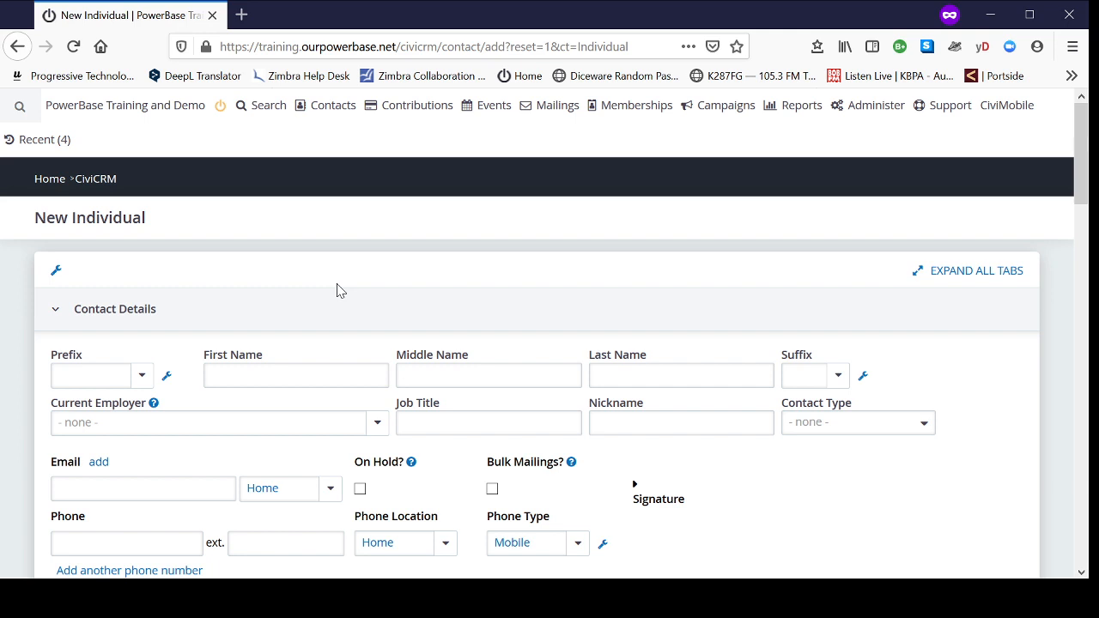
Step: Enter a trial first name for the contact to check for similar existing records
{"action": "left_click", "coordinate": [309, 371]}
{"action": "type", "text": "Casey"}
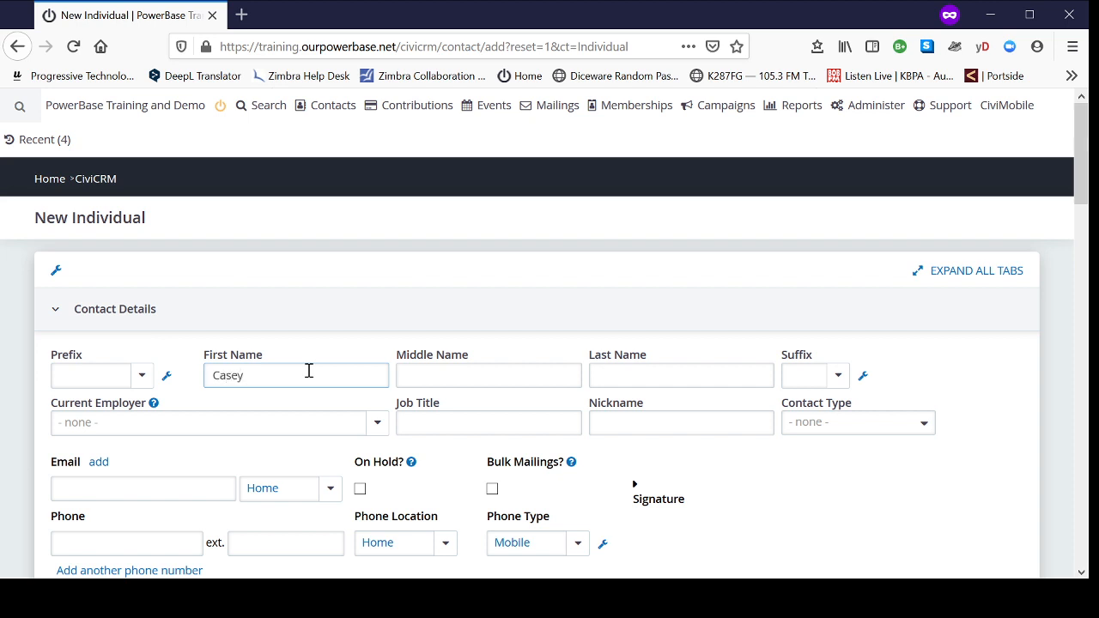
{"action": "left_click", "coordinate": [657, 377]}
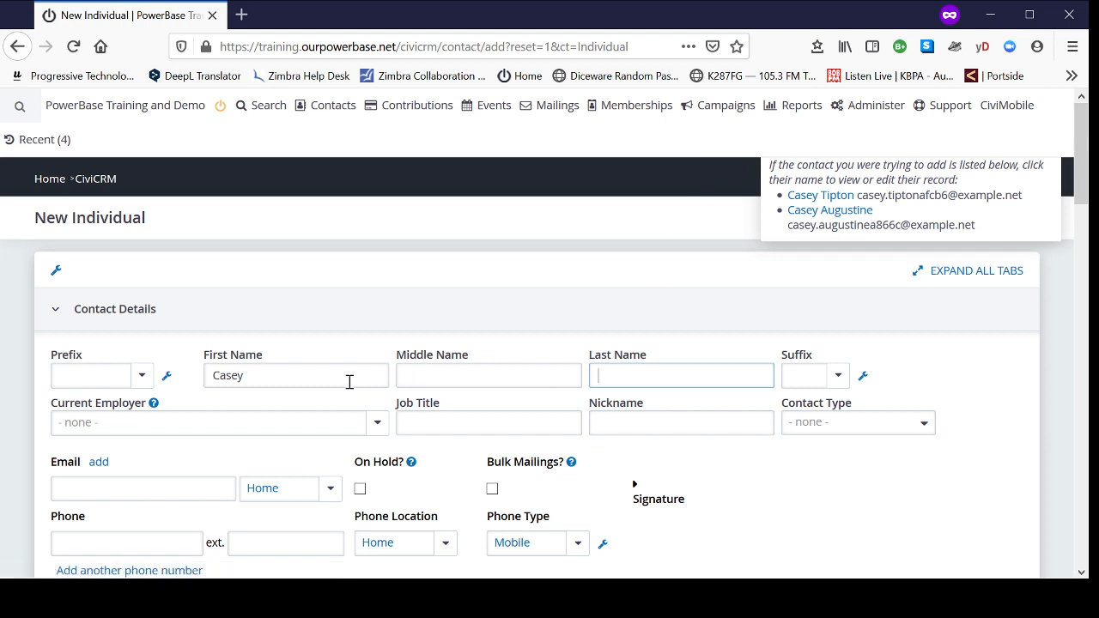
Step: Replace the first name with the new contact's first name and fill in the last name
{"action": "left_click_drag", "start_coordinate": [338, 386], "coordinate": [204, 376]}
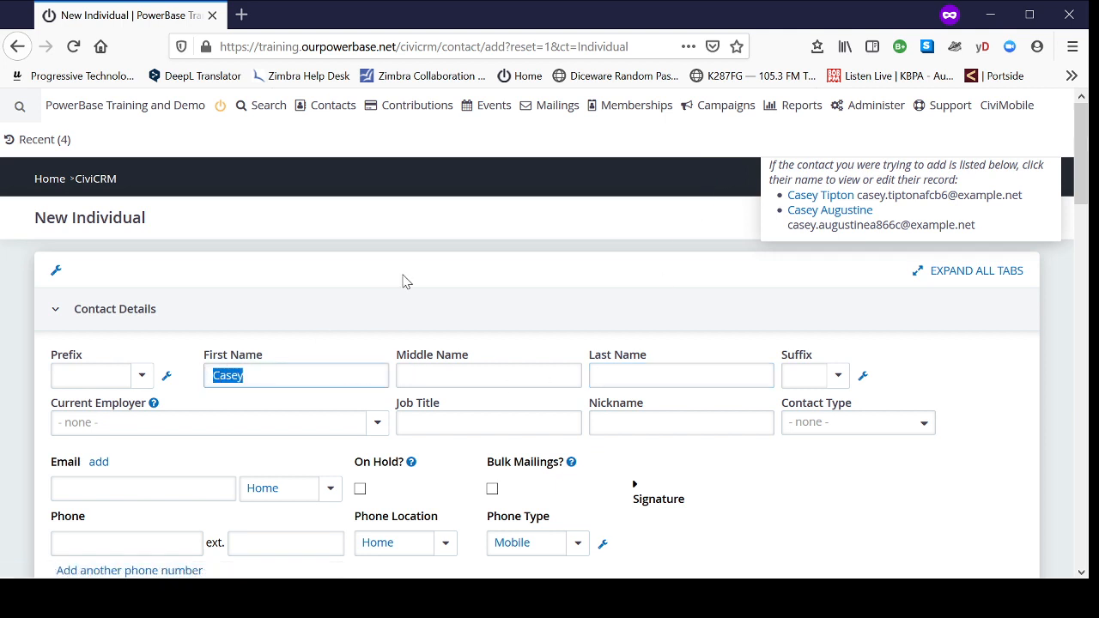
{"action": "type", "text": "Verde"}
{"action": "key", "text": "Tab"}
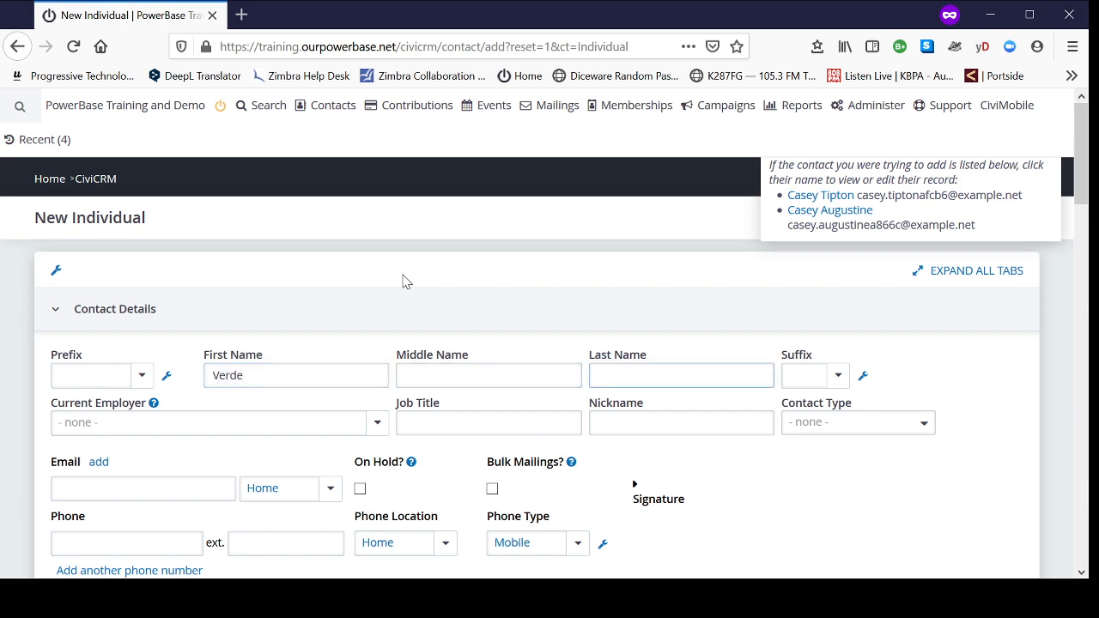
{"action": "type", "text": "Canyon"}
Step: Fill in the contact's e-mail address and keep its location type as Home
{"action": "scroll", "coordinate": [250, 453], "scroll_direction": "down", "scroll_amount": 2}
{"action": "left_click", "coordinate": [119, 400]}
{"action": "type", "text": "ver"}
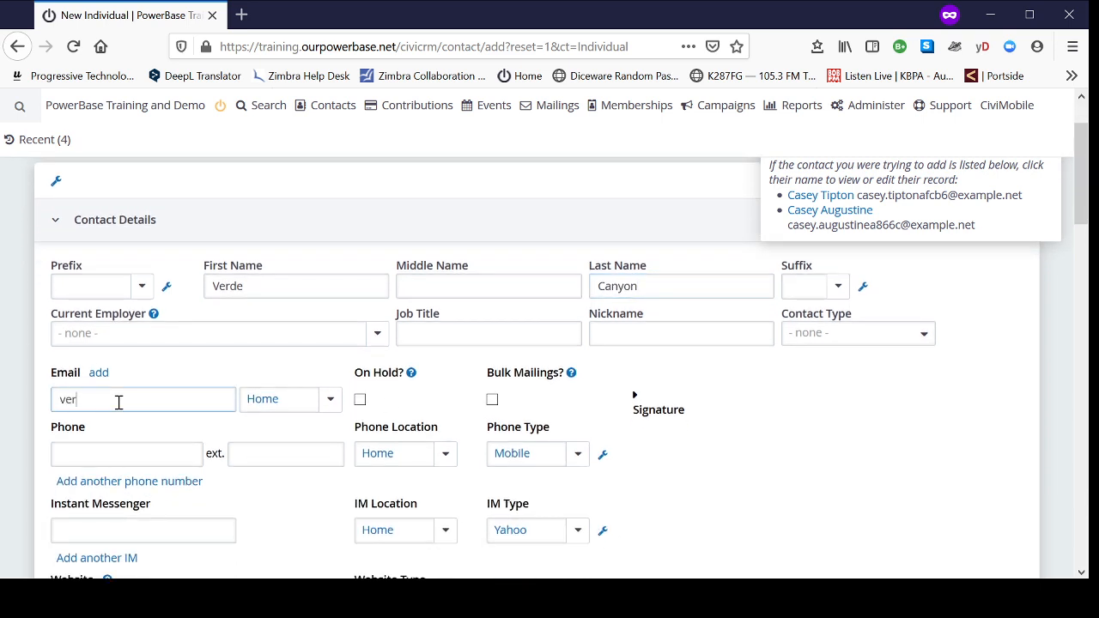
{"action": "type", "text": "de.canyon@exa"}
{"action": "type", "text": "mple.net"}
{"action": "left_click", "coordinate": [330, 401]}
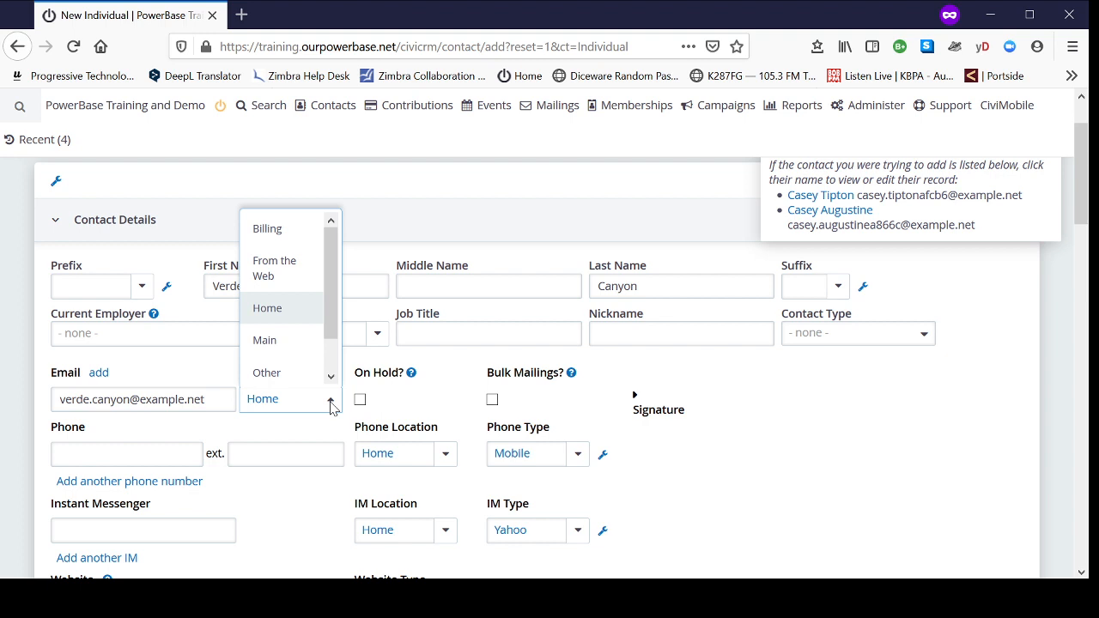
{"action": "mouse_move", "coordinate": [334, 330]}
{"action": "left_mouse_down"}
{"action": "mouse_move", "coordinate": [332, 367]}
{"action": "mouse_move", "coordinate": [334, 318]}
{"action": "left_mouse_up"}
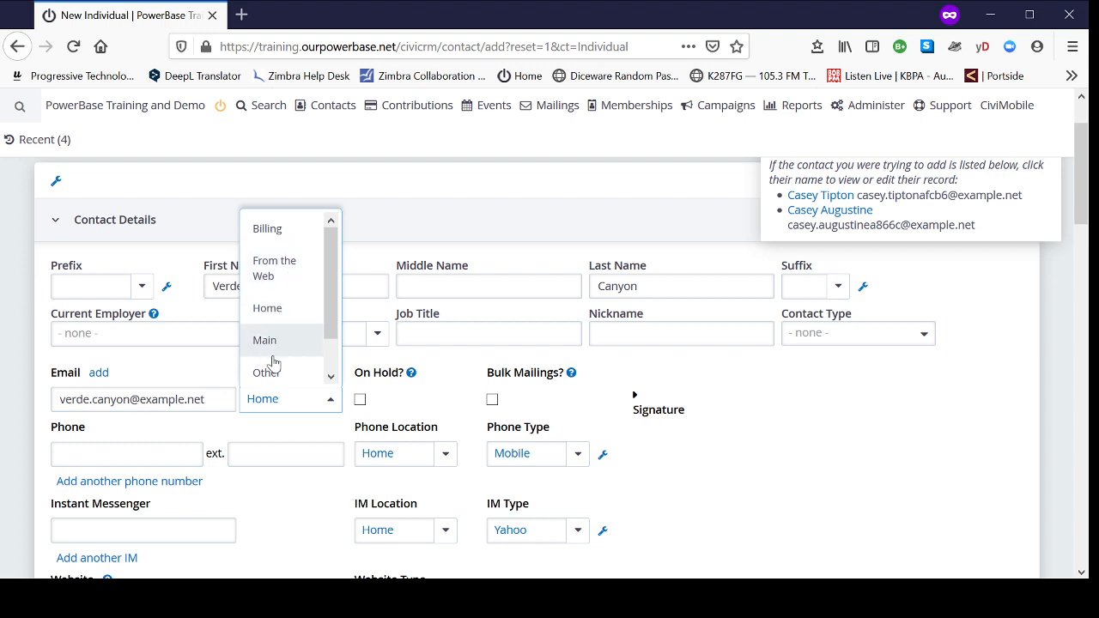
{"action": "left_click", "coordinate": [273, 312]}
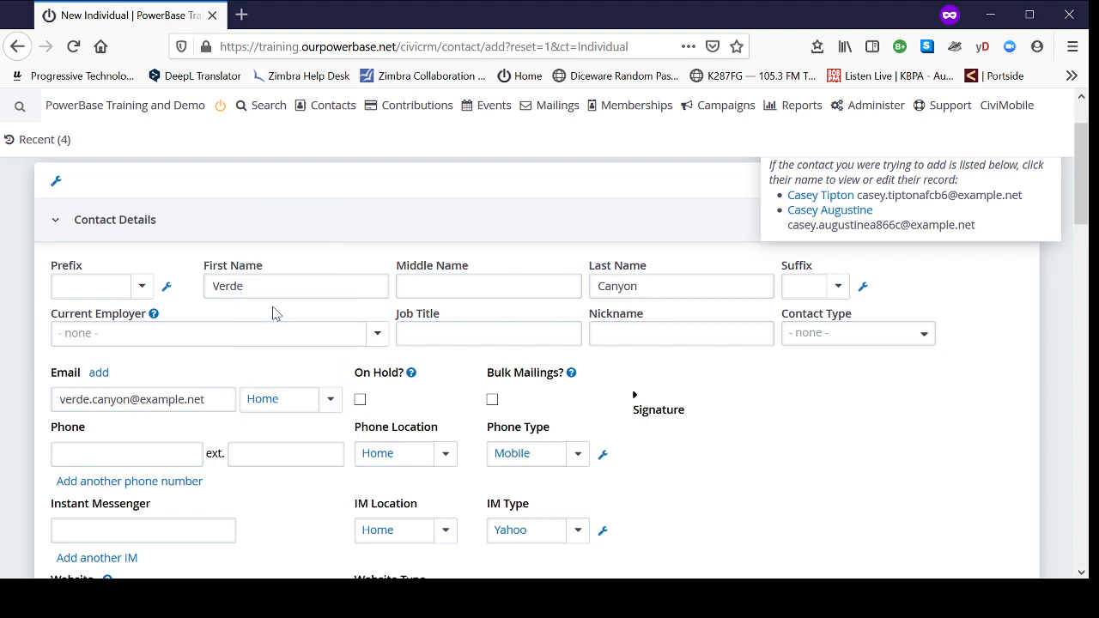
Step: Fill in the contact's phone number, leaving the phone location as Home
{"action": "scroll", "coordinate": [829, 464], "scroll_direction": "down", "scroll_amount": 2}
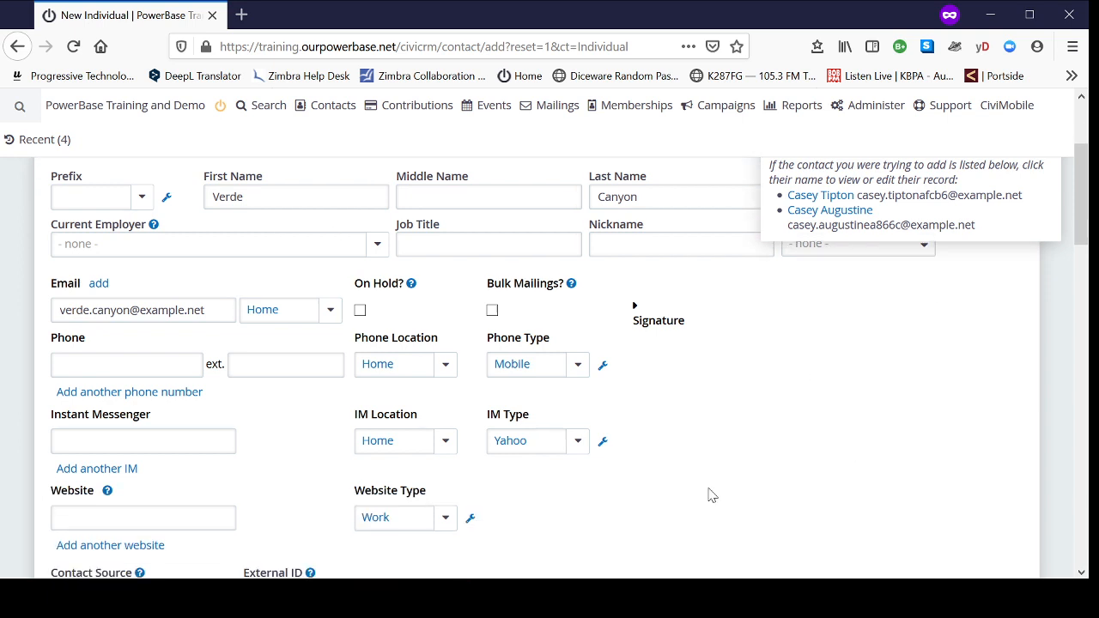
{"action": "left_click", "coordinate": [121, 368]}
{"action": "type", "text": "555-555-1234"}
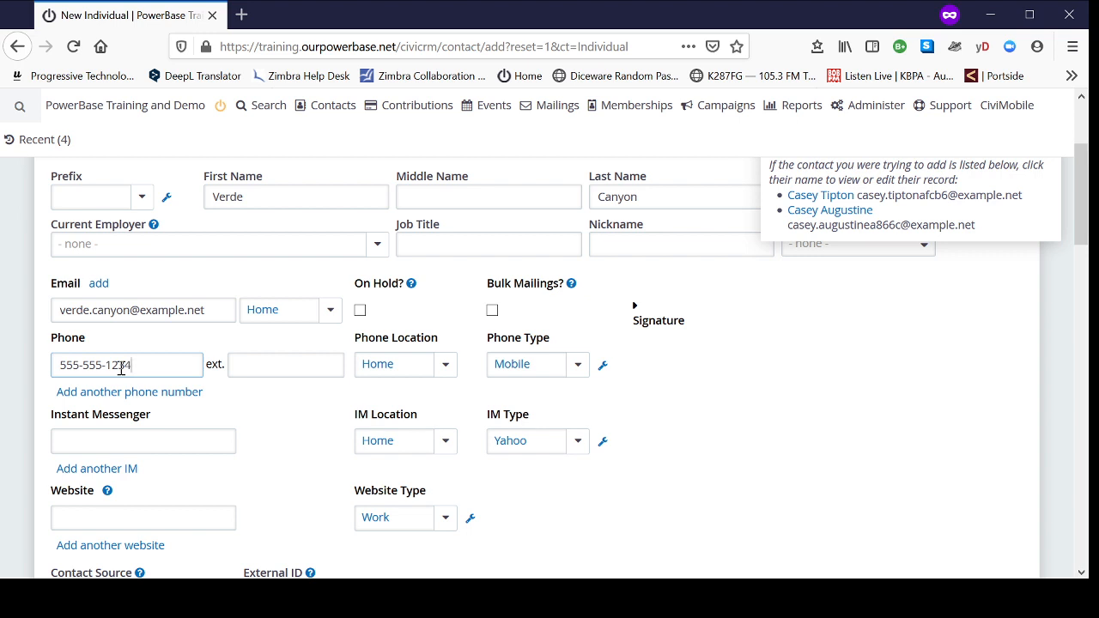
{"action": "left_click", "coordinate": [409, 373]}
{"action": "left_click", "coordinate": [412, 372]}
Step: Expand the Address section and fill in the contact's street address
{"action": "scroll", "coordinate": [746, 391], "scroll_direction": "down", "scroll_amount": 2}
{"action": "scroll", "coordinate": [717, 318], "scroll_direction": "down", "scroll_amount": 5}
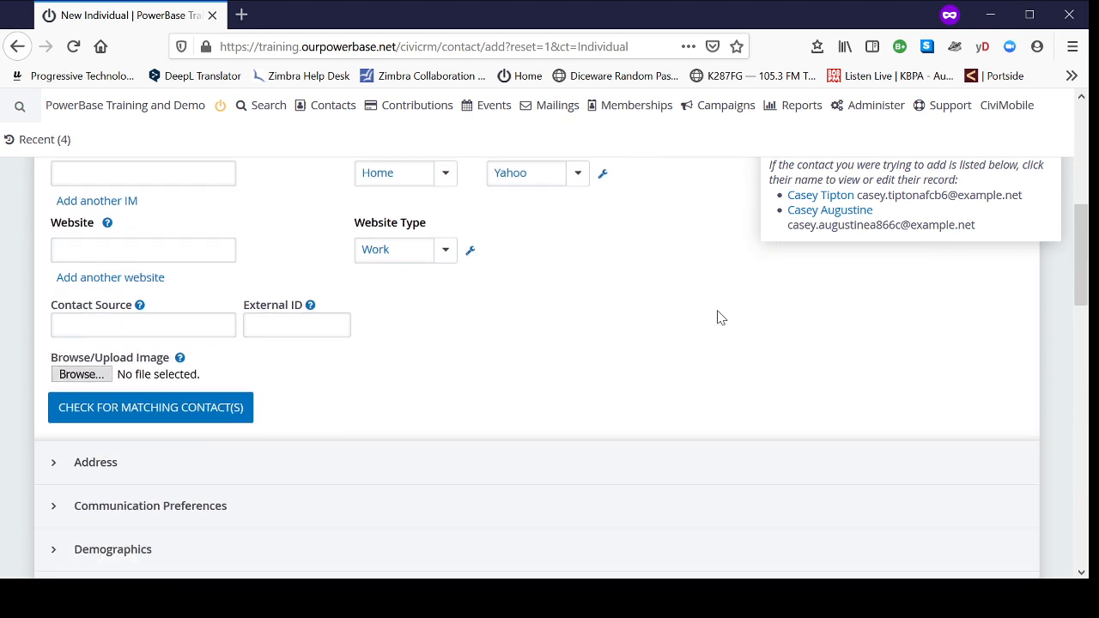
{"action": "left_click", "coordinate": [134, 394]}
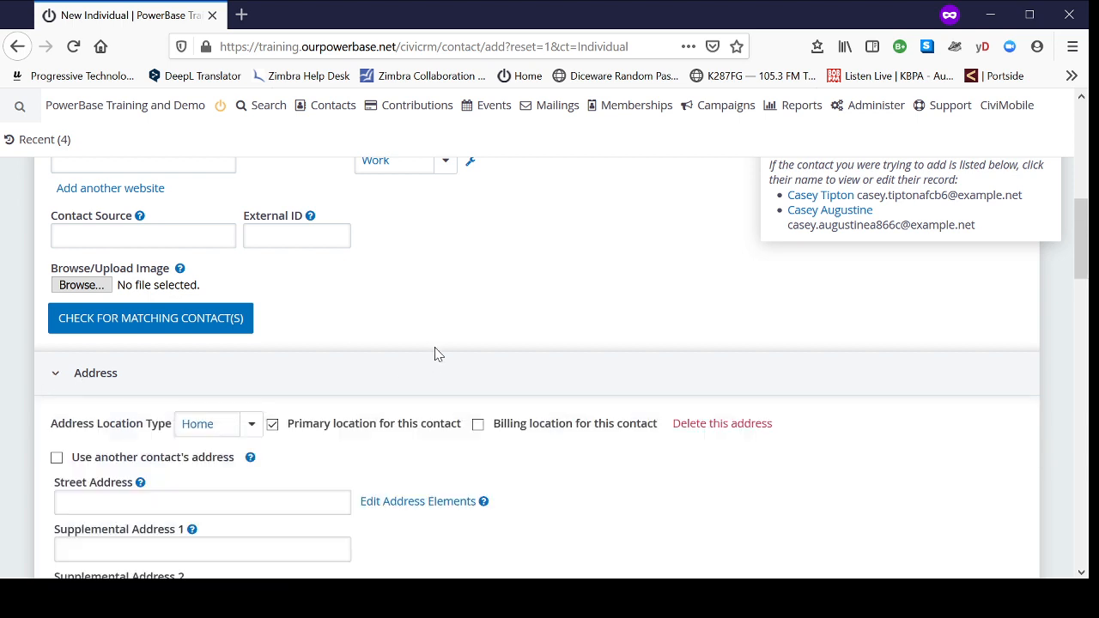
{"action": "scroll", "coordinate": [548, 269], "scroll_direction": "down", "scroll_amount": 2}
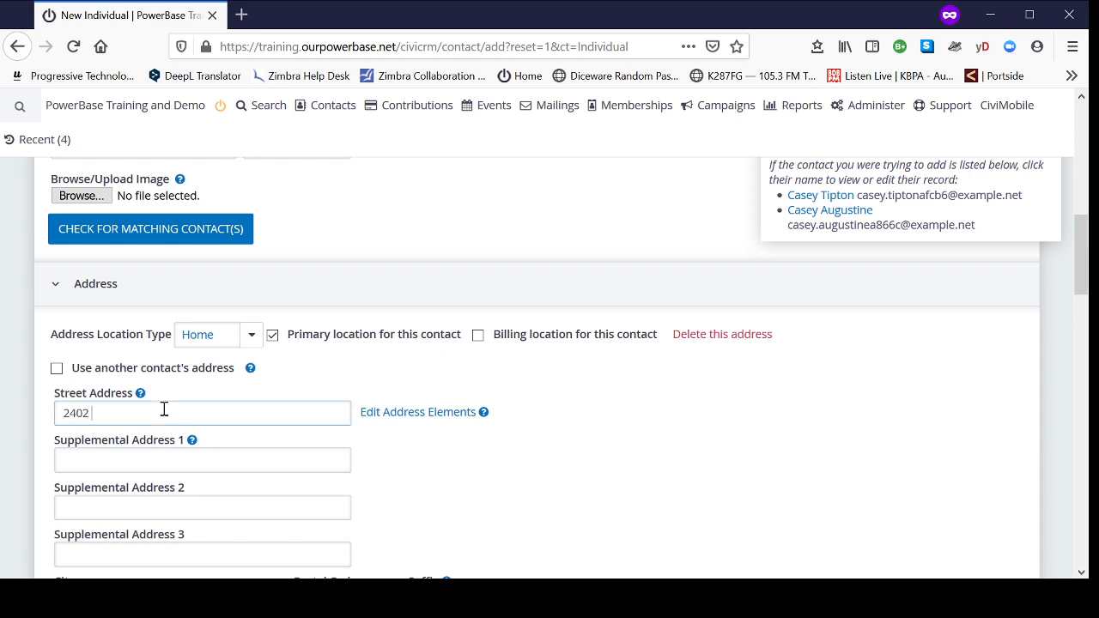
{"action": "type", "text": "Wallingford Rd"}
Step: Fill in the city and postal code of the contact's home address
{"action": "scroll", "coordinate": [520, 442], "scroll_direction": "down", "scroll_amount": 2}
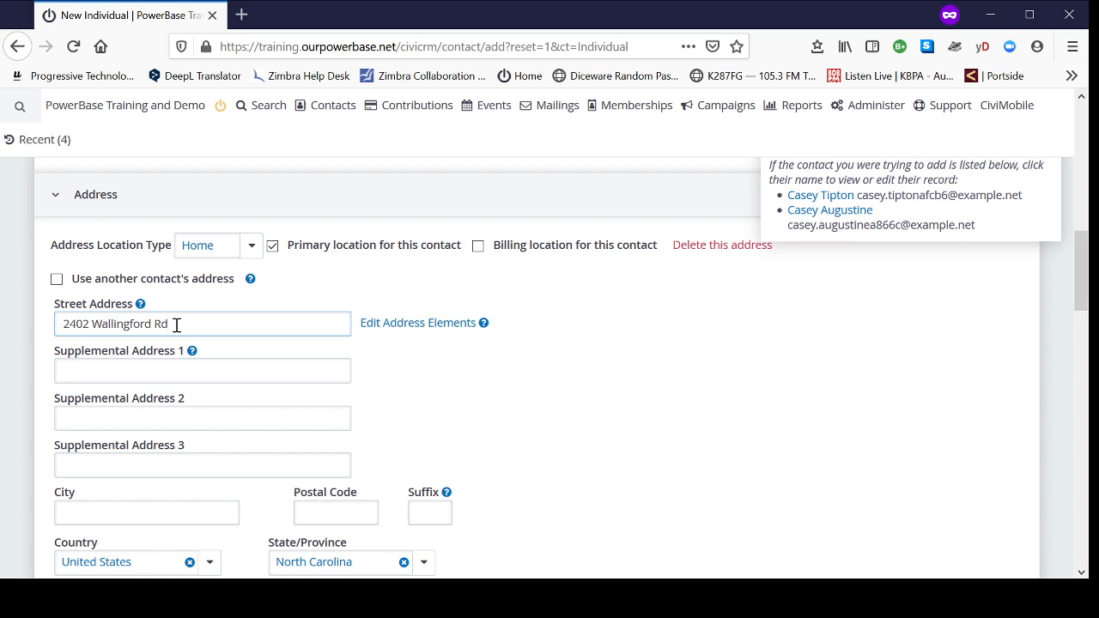
{"action": "left_click", "coordinate": [125, 513]}
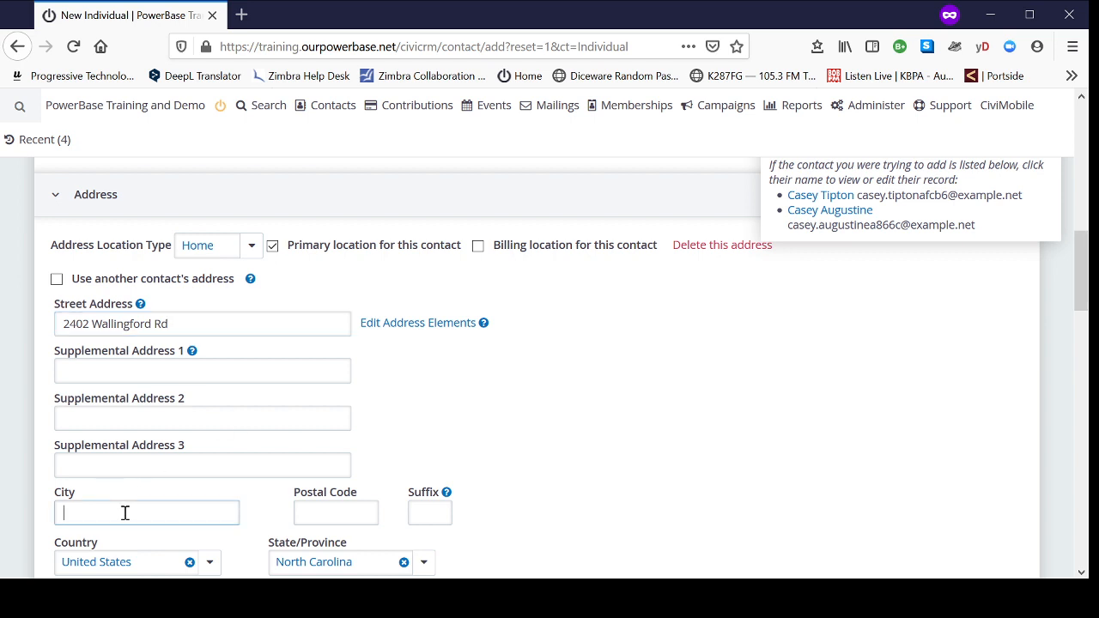
{"action": "type", "text": "Kernersville"}
{"action": "key", "text": "Tab"}
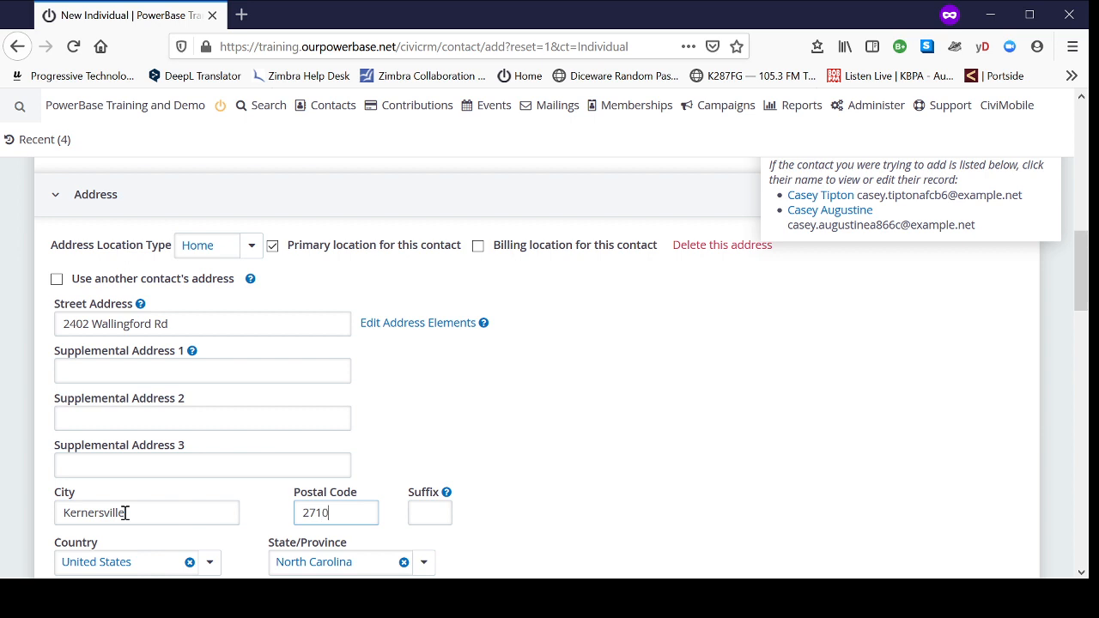
Step: Set the newsletter subscription to Yes and the individual constituent type to Organizing Prospect
{"action": "scroll", "coordinate": [467, 507], "scroll_direction": "down", "scroll_amount": 2}
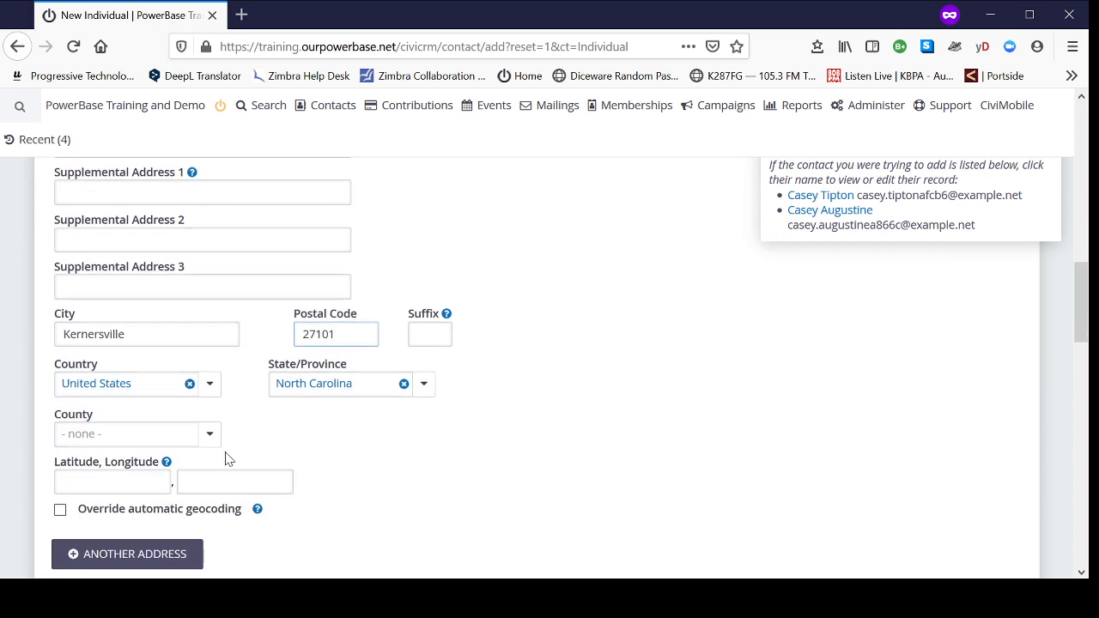
{"action": "scroll", "coordinate": [576, 378], "scroll_direction": "down", "scroll_amount": 2}
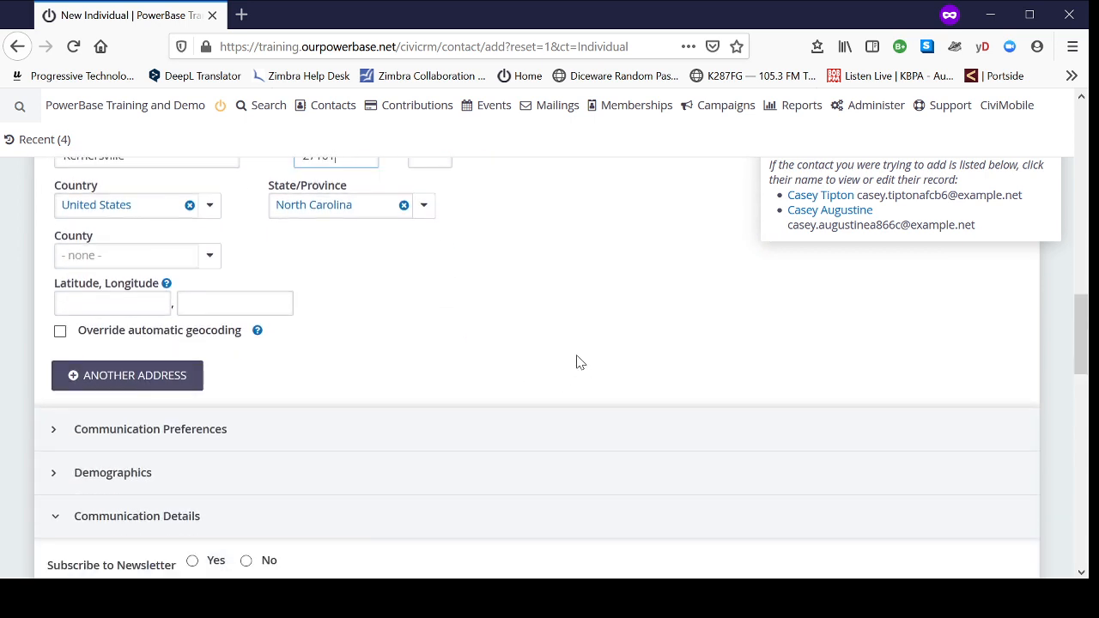
{"action": "scroll", "coordinate": [504, 294], "scroll_direction": "down", "scroll_amount": 2}
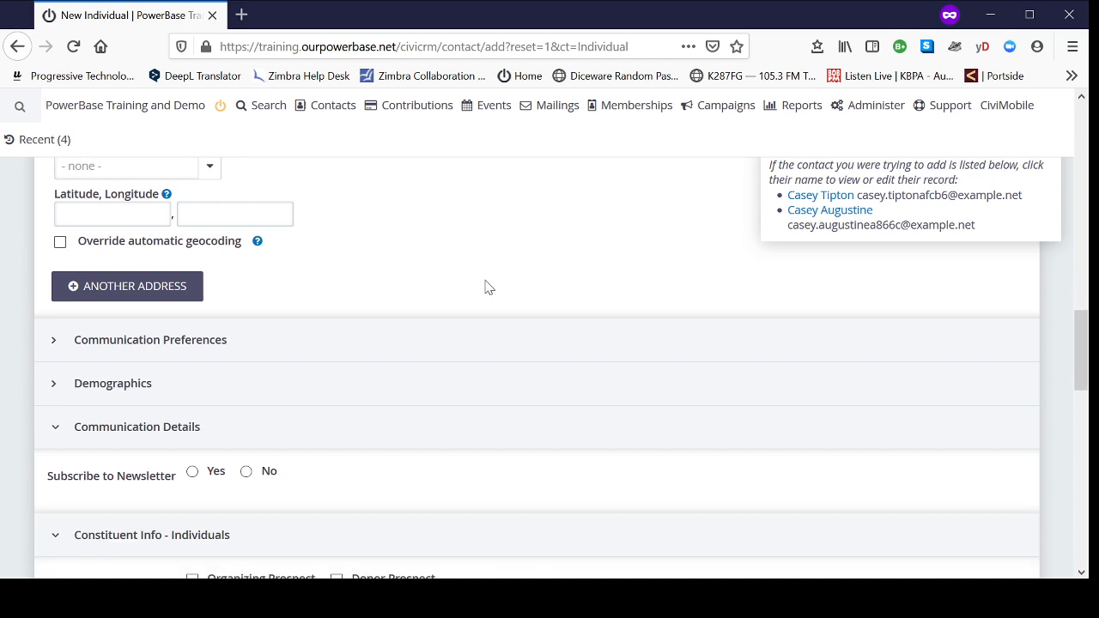
{"action": "scroll", "coordinate": [621, 499], "scroll_direction": "down", "scroll_amount": 1}
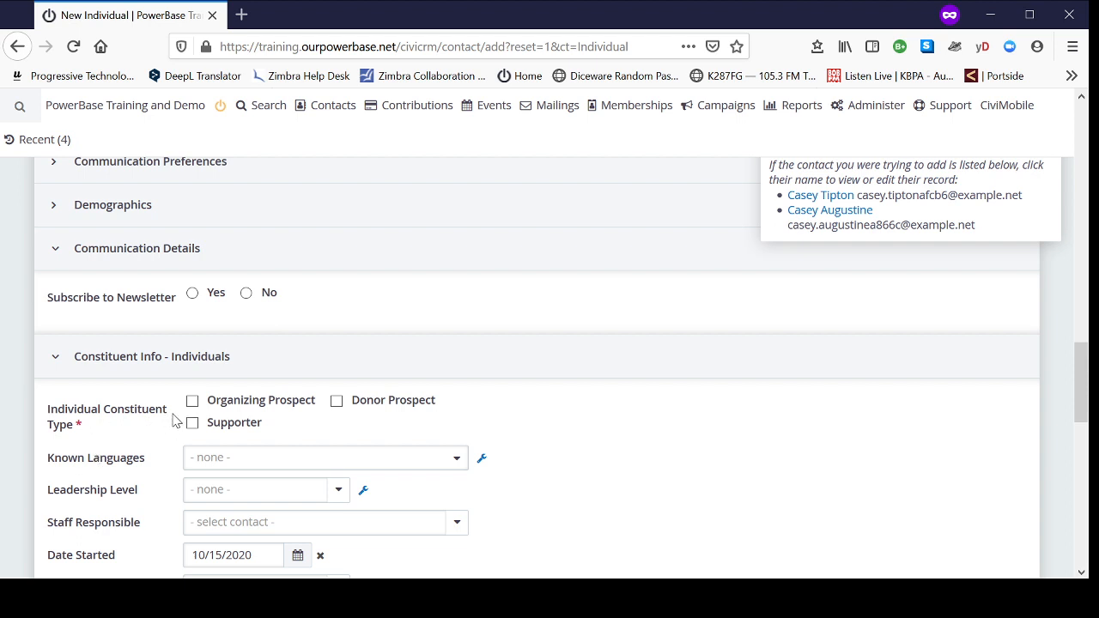
{"action": "left_click_drag", "start_coordinate": [175, 414], "coordinate": [110, 432]}
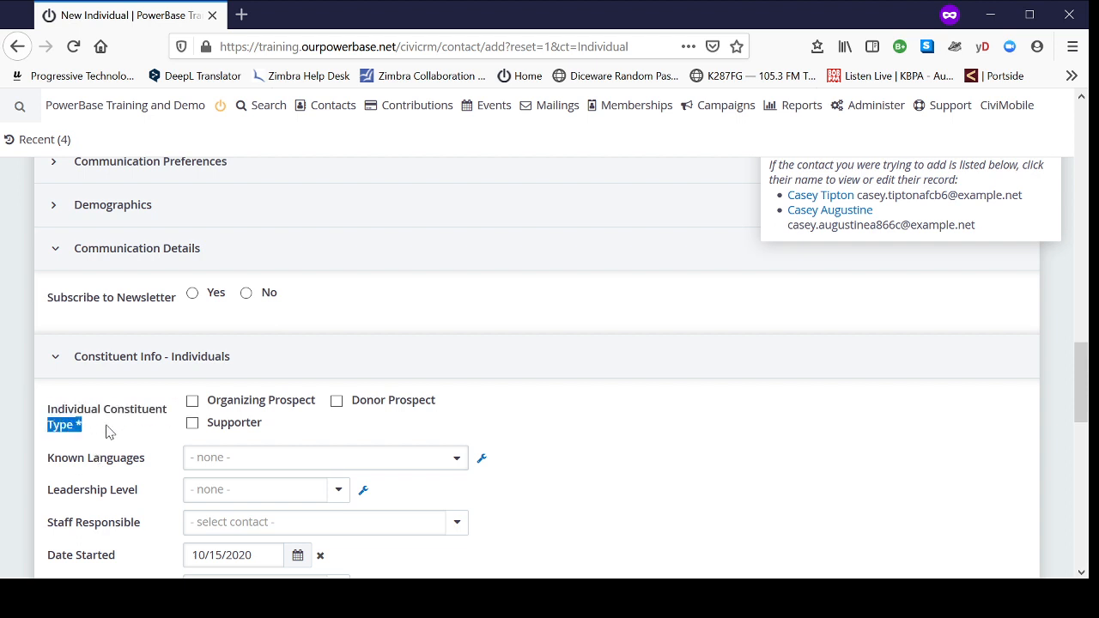
{"action": "left_click", "coordinate": [615, 424]}
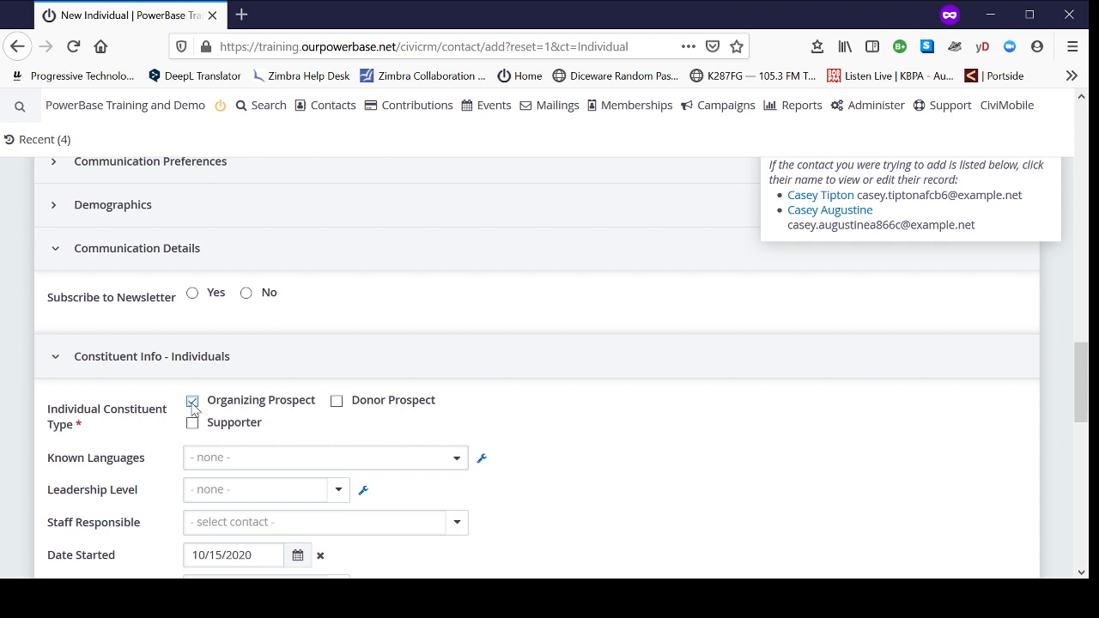
{"action": "left_click", "coordinate": [192, 293]}
{"action": "scroll", "coordinate": [503, 341], "scroll_direction": "down", "scroll_amount": 4}
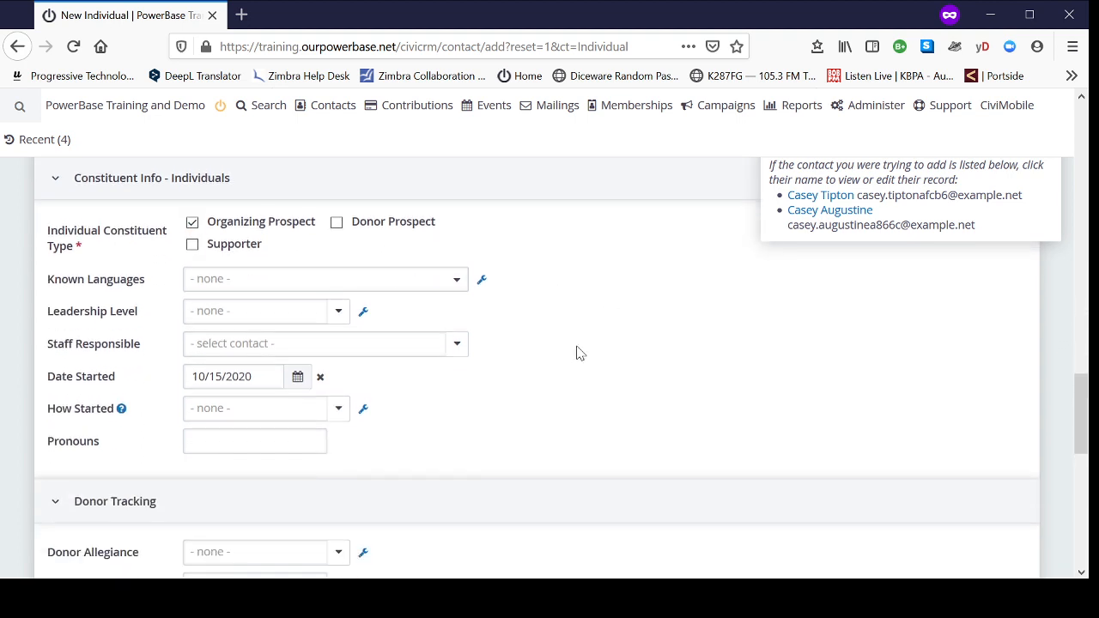
{"action": "scroll", "coordinate": [591, 368], "scroll_direction": "down", "scroll_amount": 2}
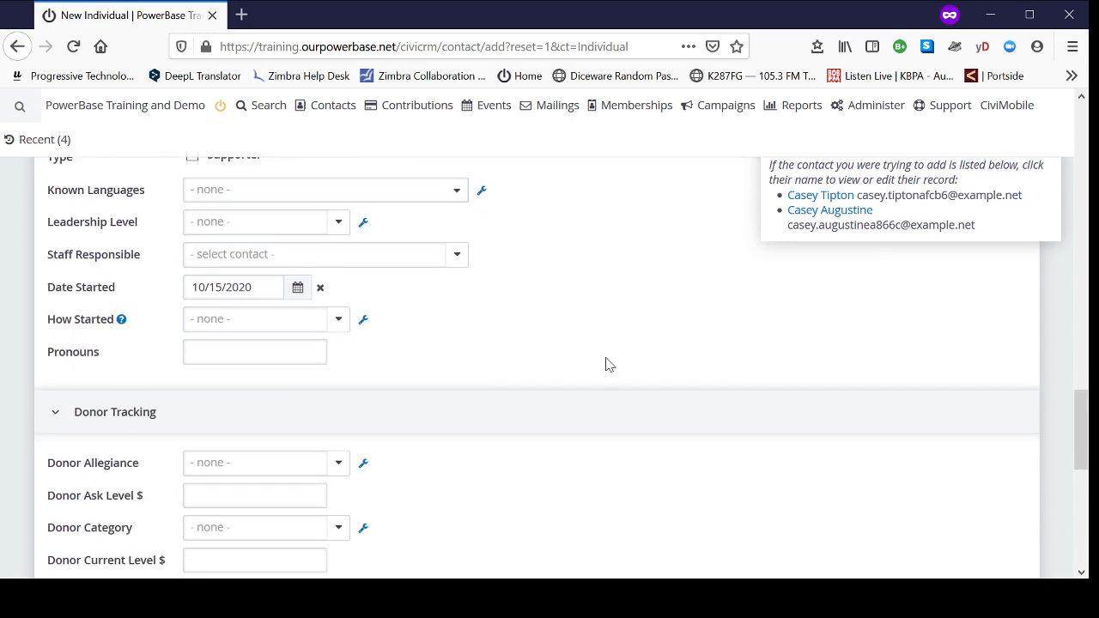
Step: Save the new individual contact, leaving the remaining constituent and donor tracking fields empty
{"action": "scroll", "coordinate": [623, 369], "scroll_direction": "down", "scroll_amount": 4}
{"action": "scroll", "coordinate": [690, 373], "scroll_direction": "down", "scroll_amount": 5}
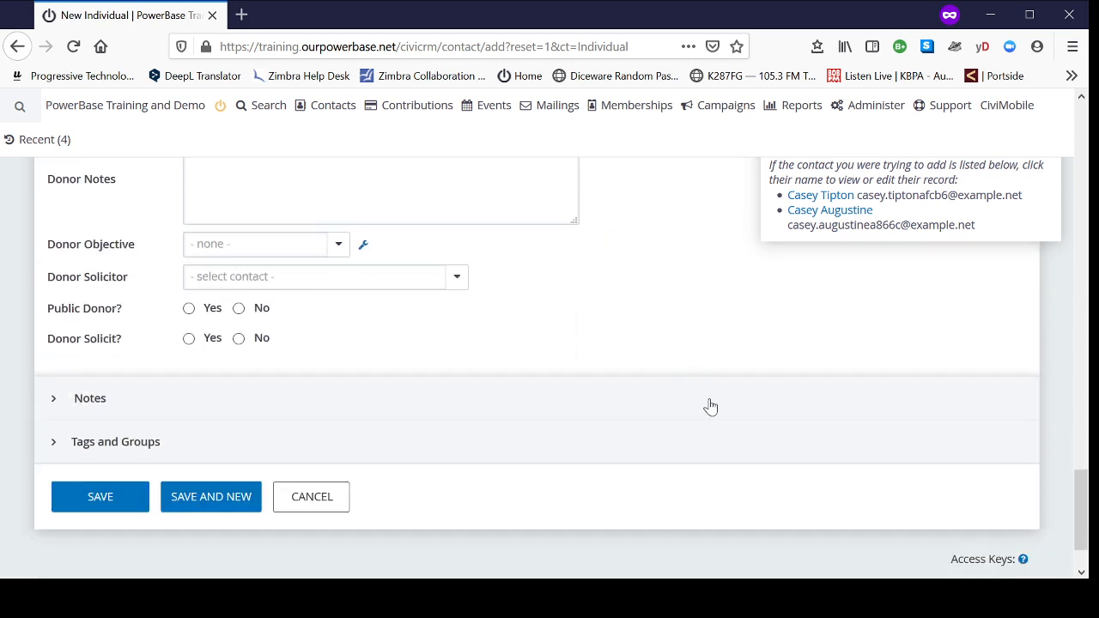
{"action": "left_click", "coordinate": [99, 505]}
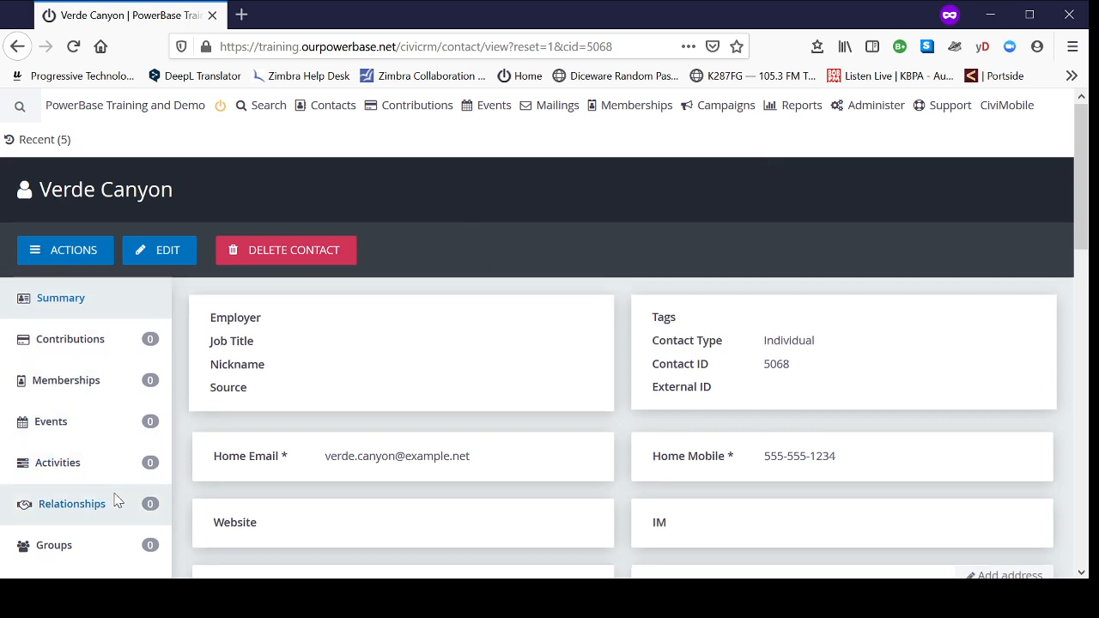
Step: Start a new Door Knocking activity for the saved contact
{"action": "scroll", "coordinate": [93, 524], "scroll_direction": "down", "scroll_amount": 2}
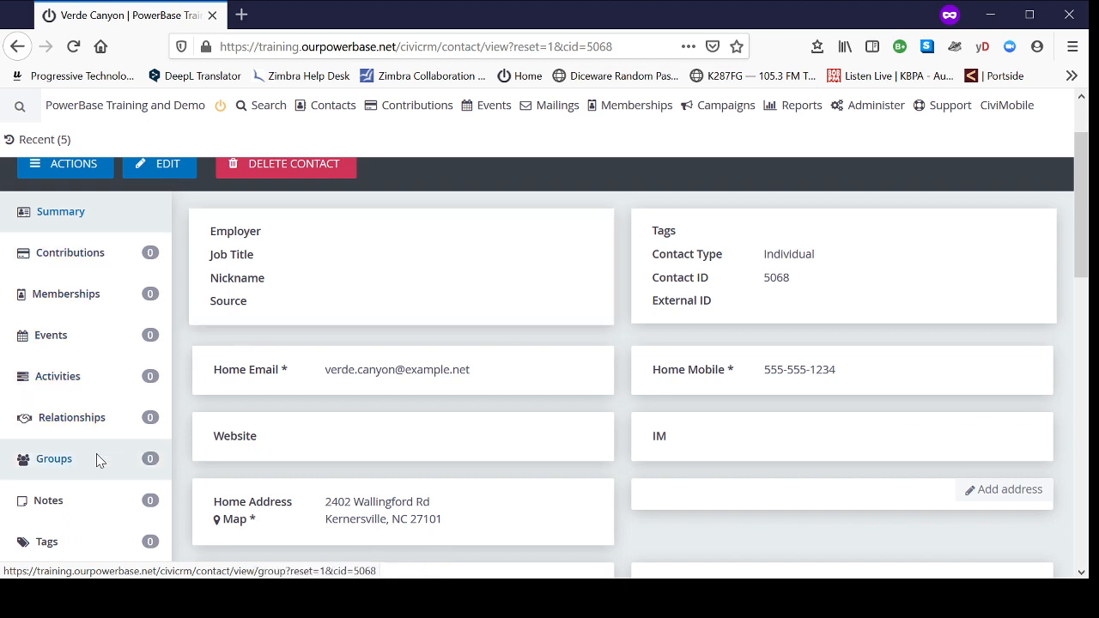
{"action": "scroll", "coordinate": [93, 541], "scroll_direction": "down", "scroll_amount": 4}
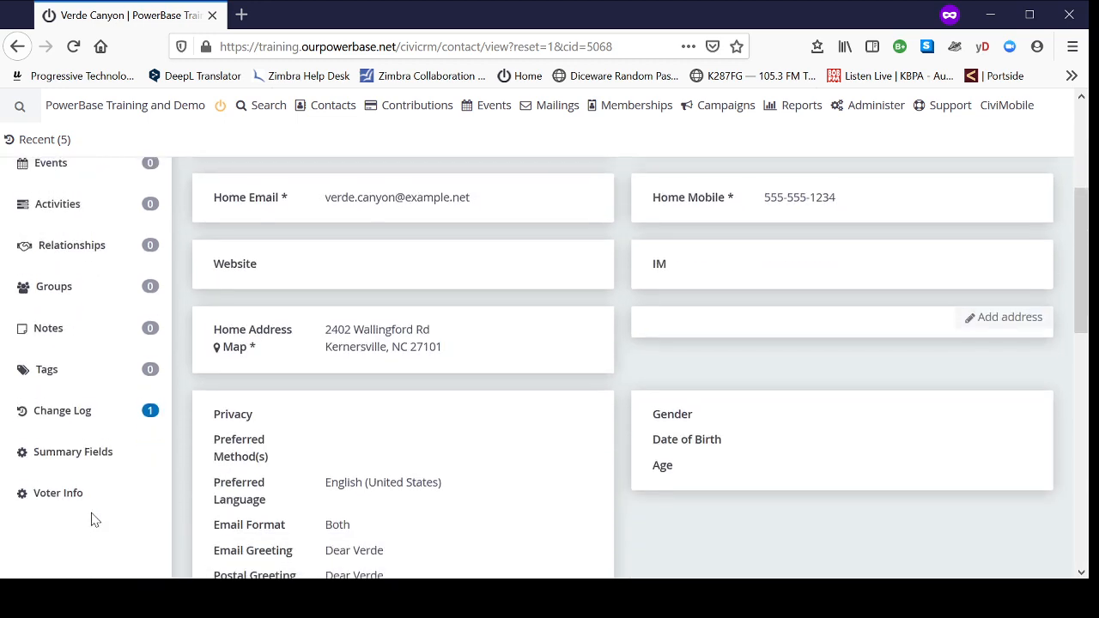
{"action": "scroll", "coordinate": [95, 520], "scroll_direction": "up", "scroll_amount": 2}
{"action": "scroll", "coordinate": [95, 520], "scroll_direction": "up", "scroll_amount": 2}
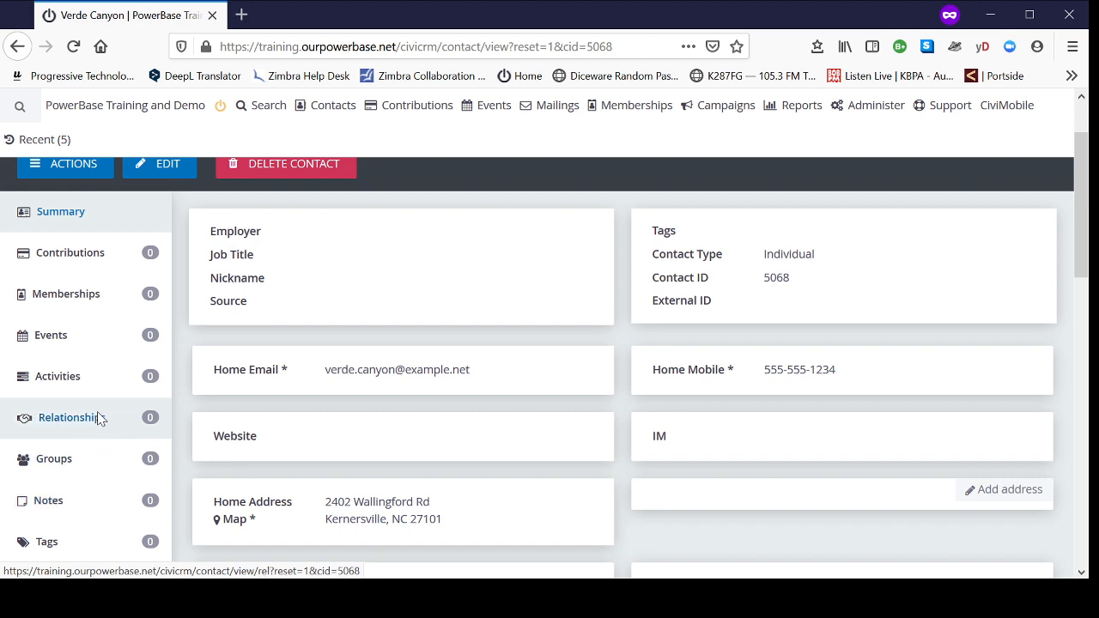
{"action": "left_click", "coordinate": [97, 386]}
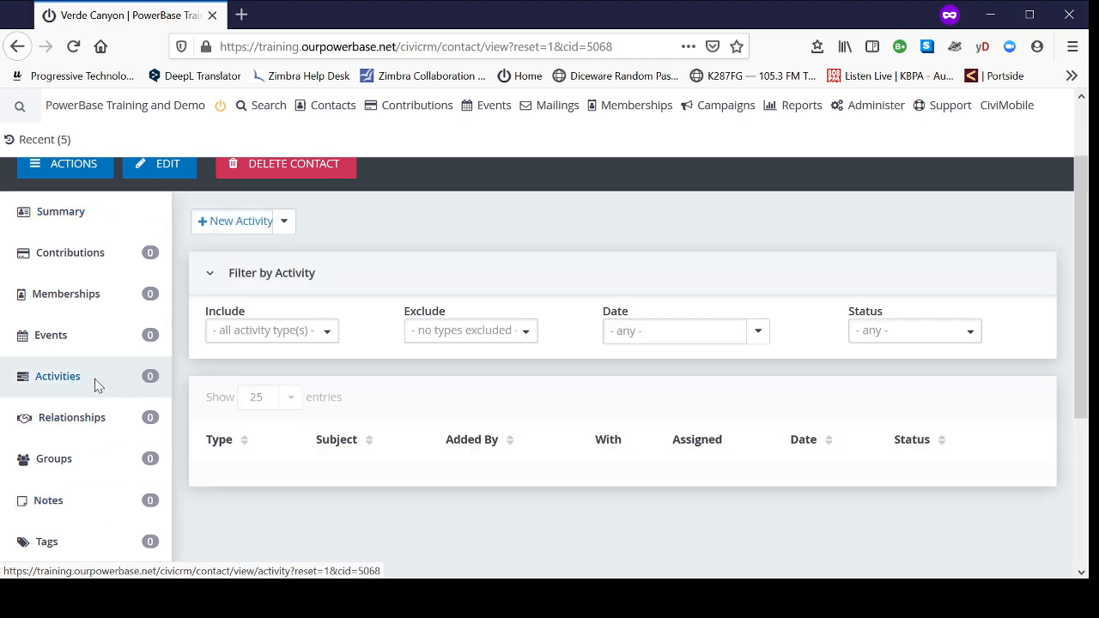
{"action": "scroll", "coordinate": [527, 312], "scroll_direction": "up", "scroll_amount": 2}
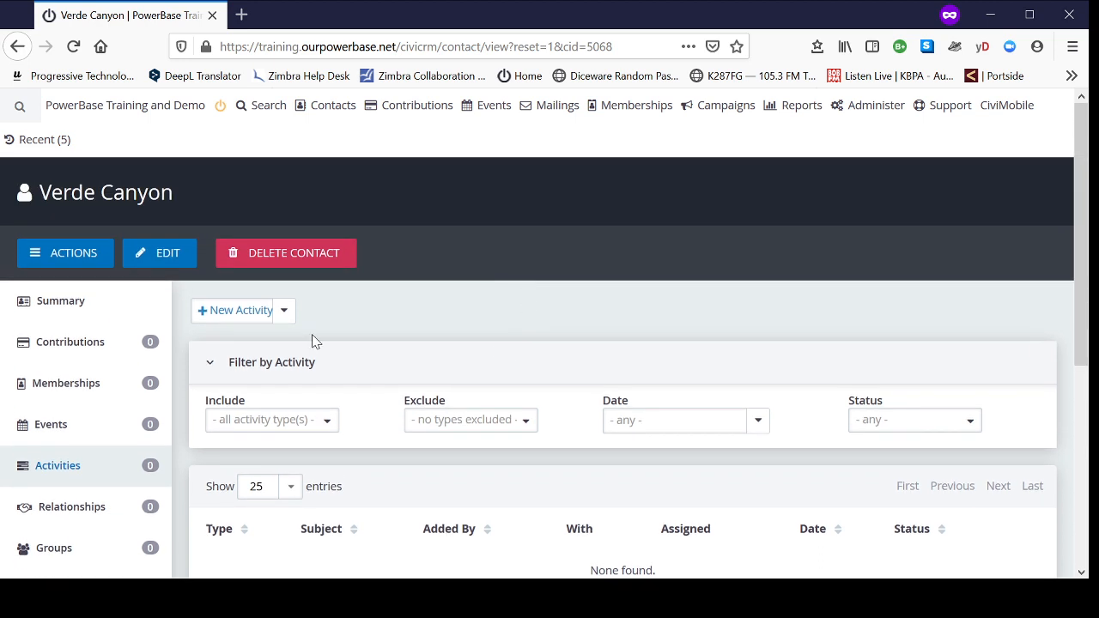
{"action": "left_click", "coordinate": [242, 314]}
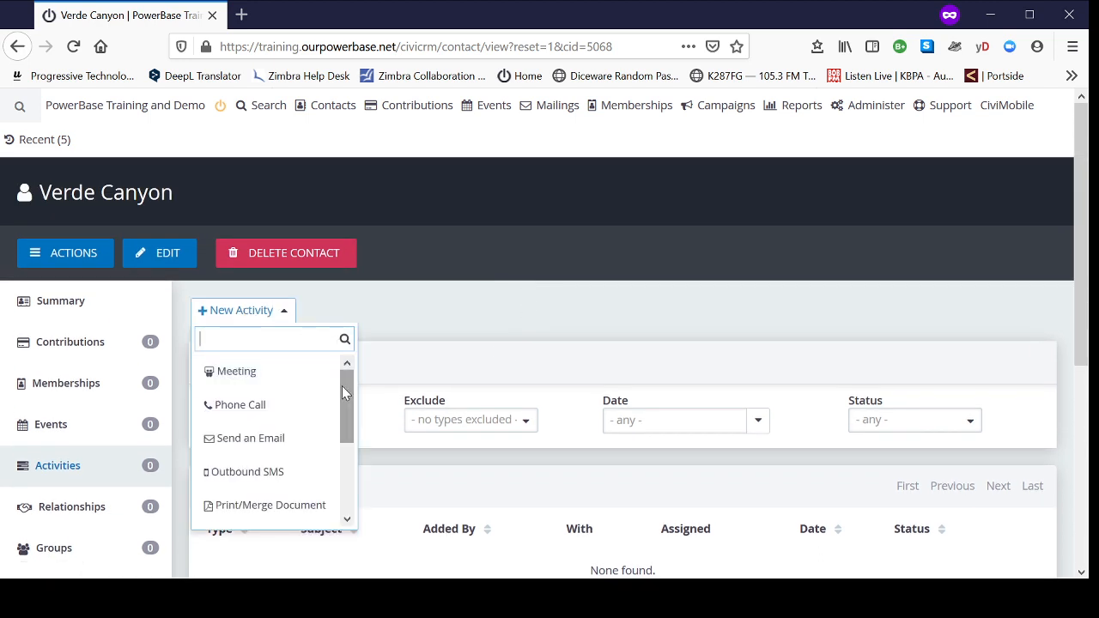
{"action": "scroll", "coordinate": [342, 386], "scroll_direction": "down", "scroll_amount": 3}
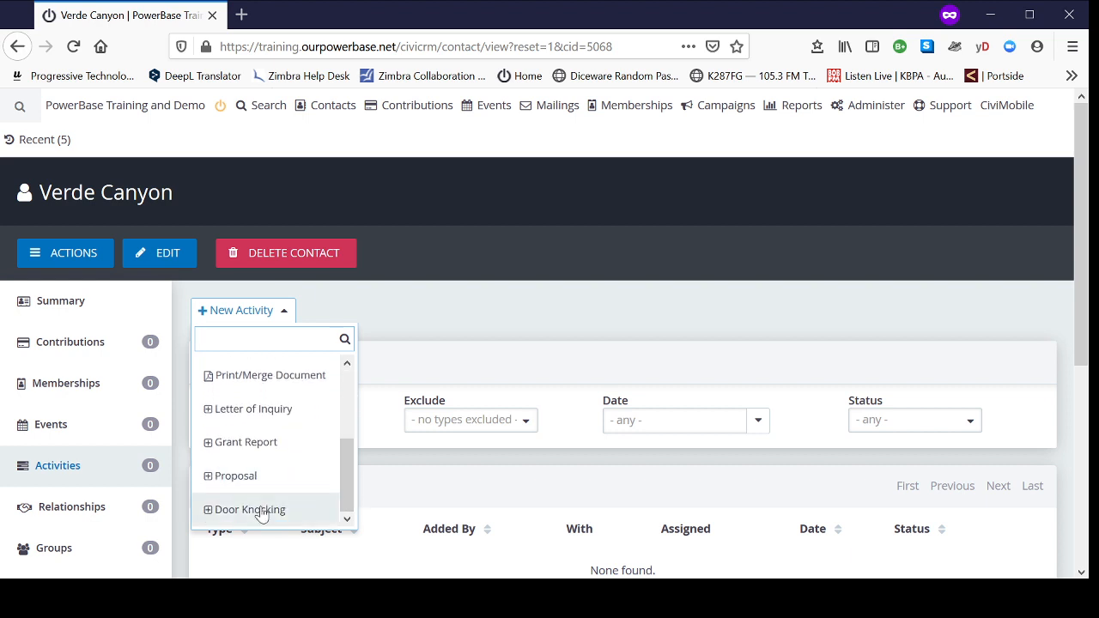
{"action": "left_click", "coordinate": [262, 513]}
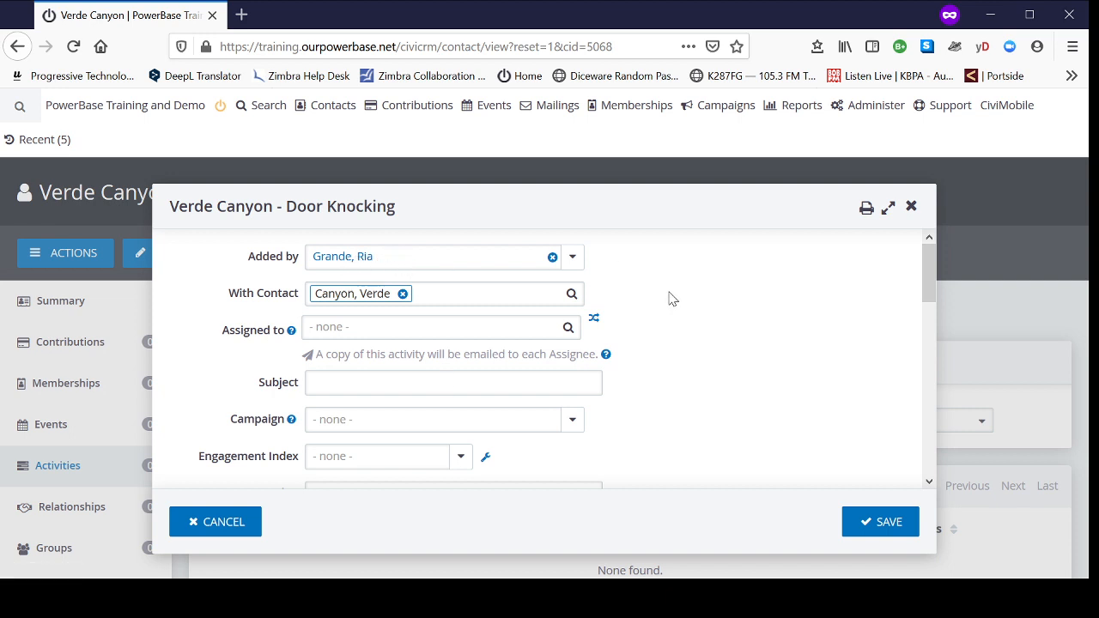
Step: Enter "door knocked" as the subject of the Door Knocking activity
{"action": "scroll", "coordinate": [674, 296], "scroll_direction": "down", "scroll_amount": 2}
{"action": "left_click", "coordinate": [341, 292]}
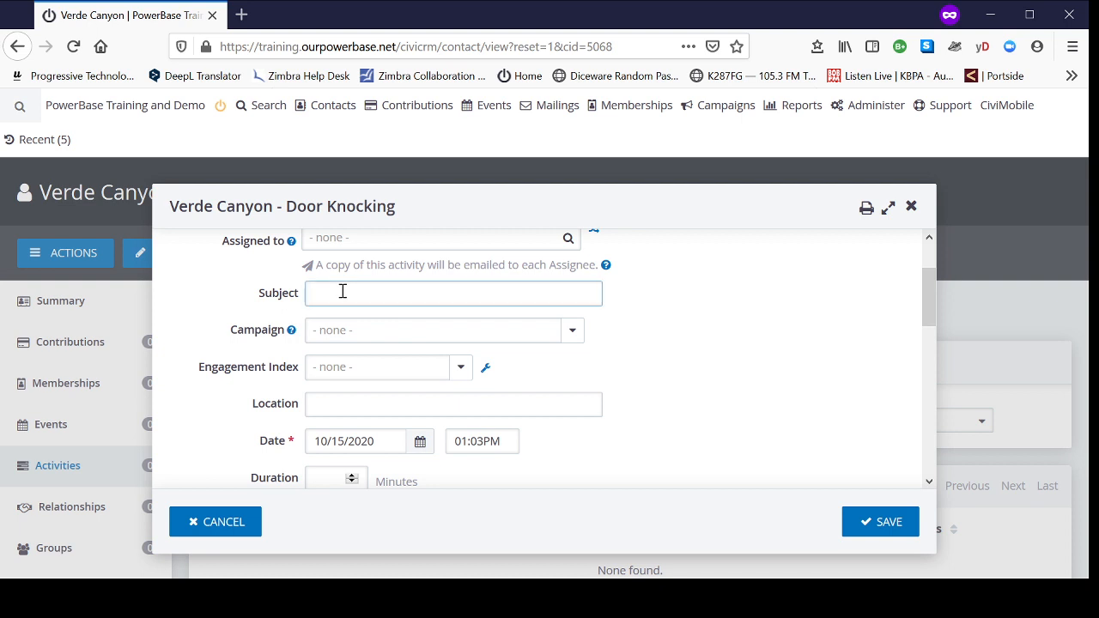
{"action": "type", "text": "doorknocke"}
{"action": "key", "text": "BackSpace"}
{"action": "key", "text": "BackSpace"}
{"action": "type", "text": "ocked"}
Step: Set the activity's date to 10/14/2020 and its campaign to Membership Meeting 2020
{"action": "left_click", "coordinate": [420, 441]}
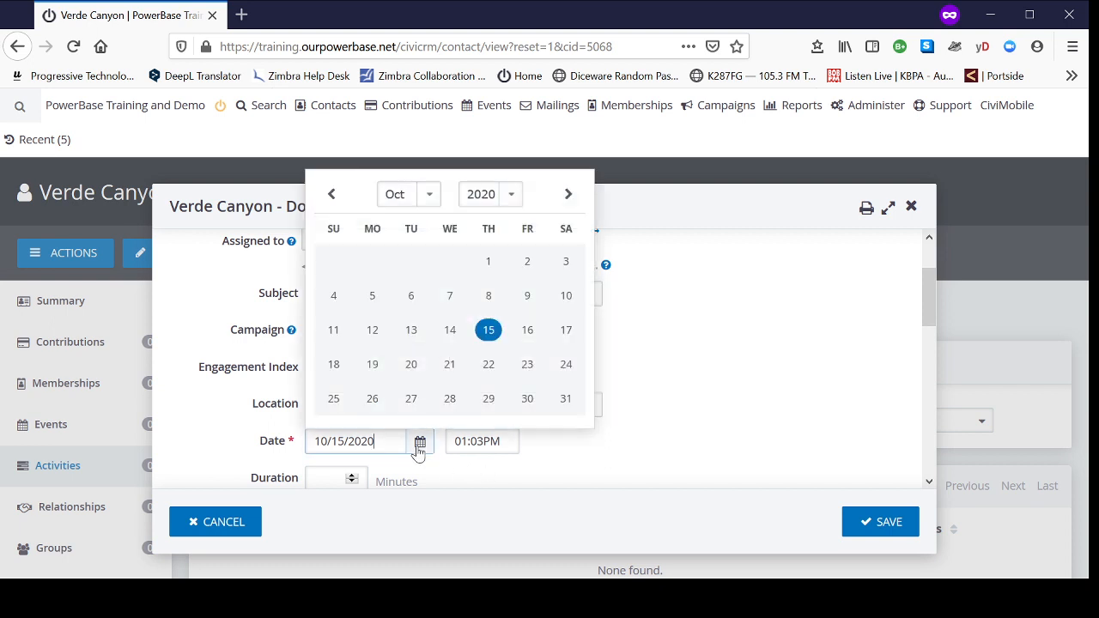
{"action": "left_click", "coordinate": [450, 337]}
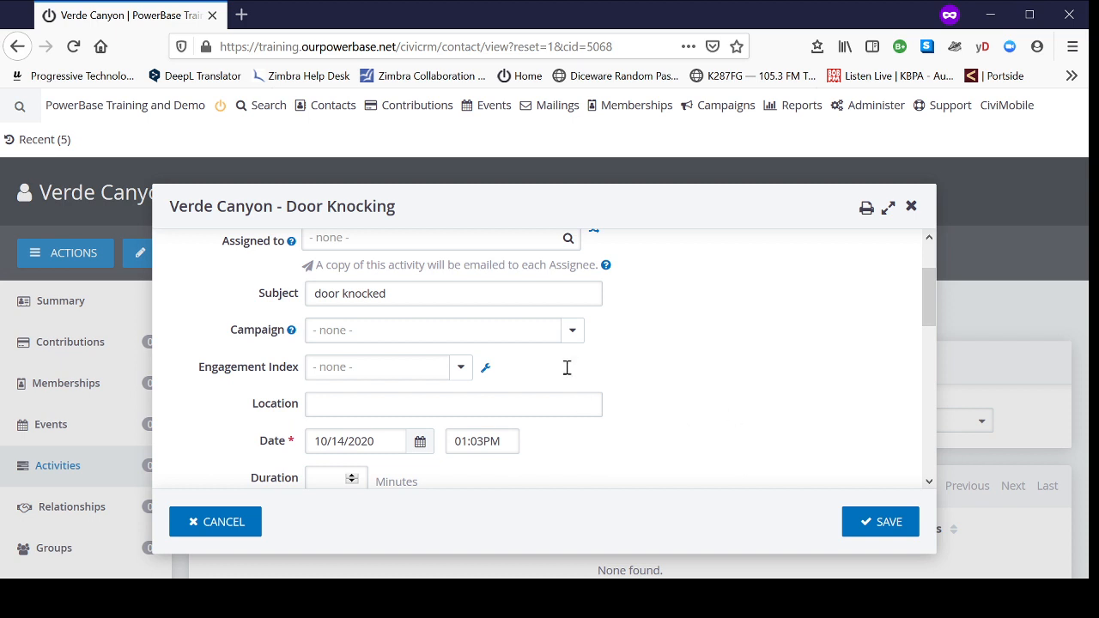
{"action": "left_click", "coordinate": [479, 334]}
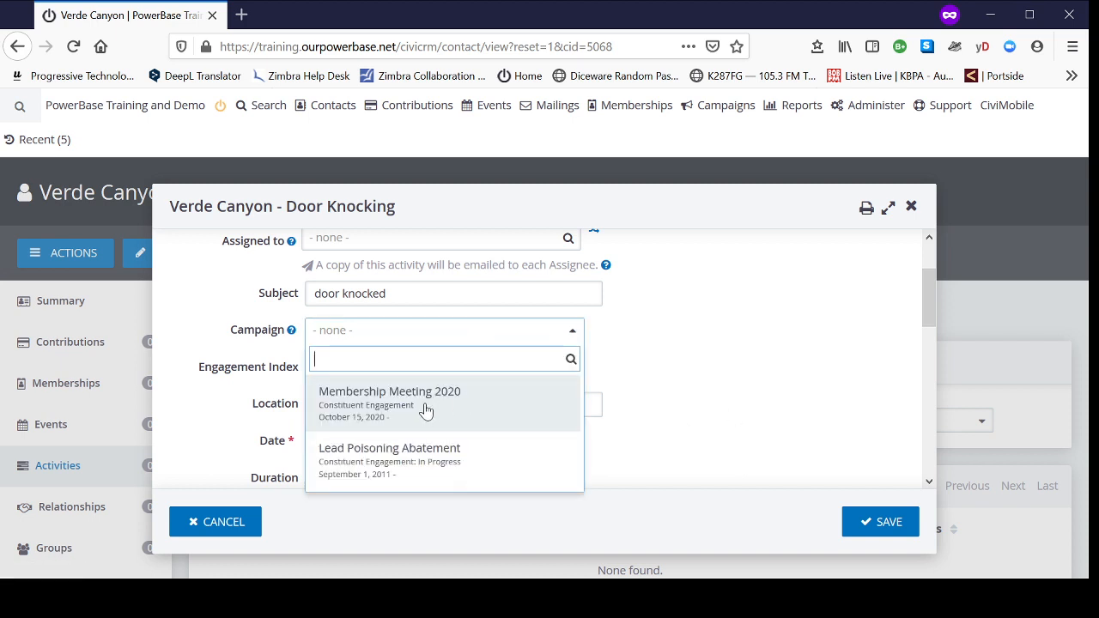
{"action": "left_click", "coordinate": [426, 411]}
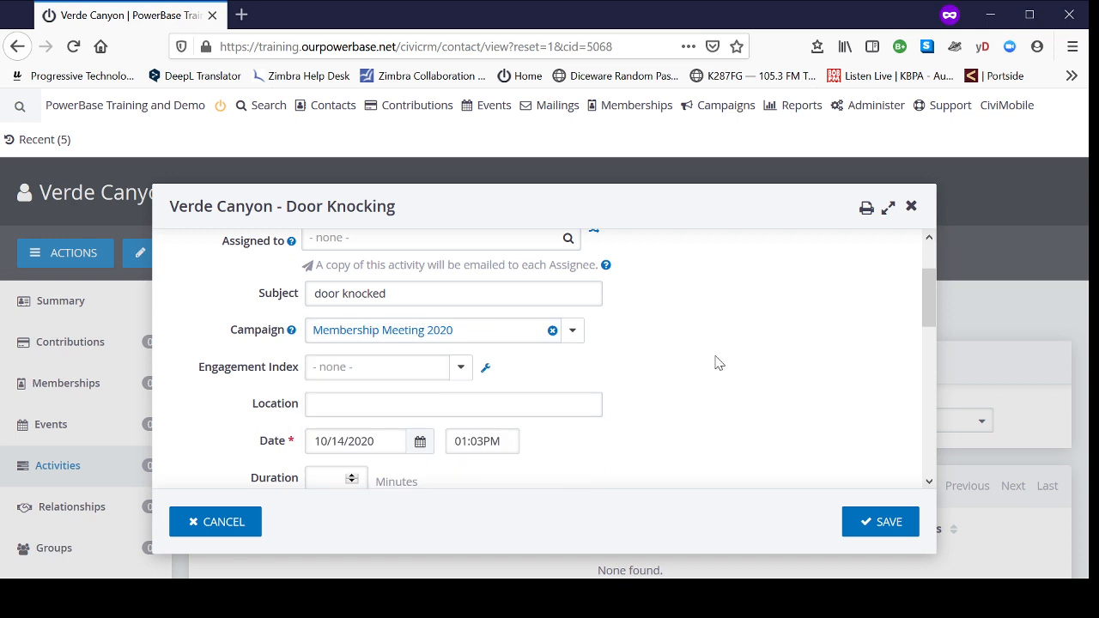
Step: Set the activity status to Completed and save the Door Knocking activity
{"action": "scroll", "coordinate": [720, 353], "scroll_direction": "down", "scroll_amount": 2}
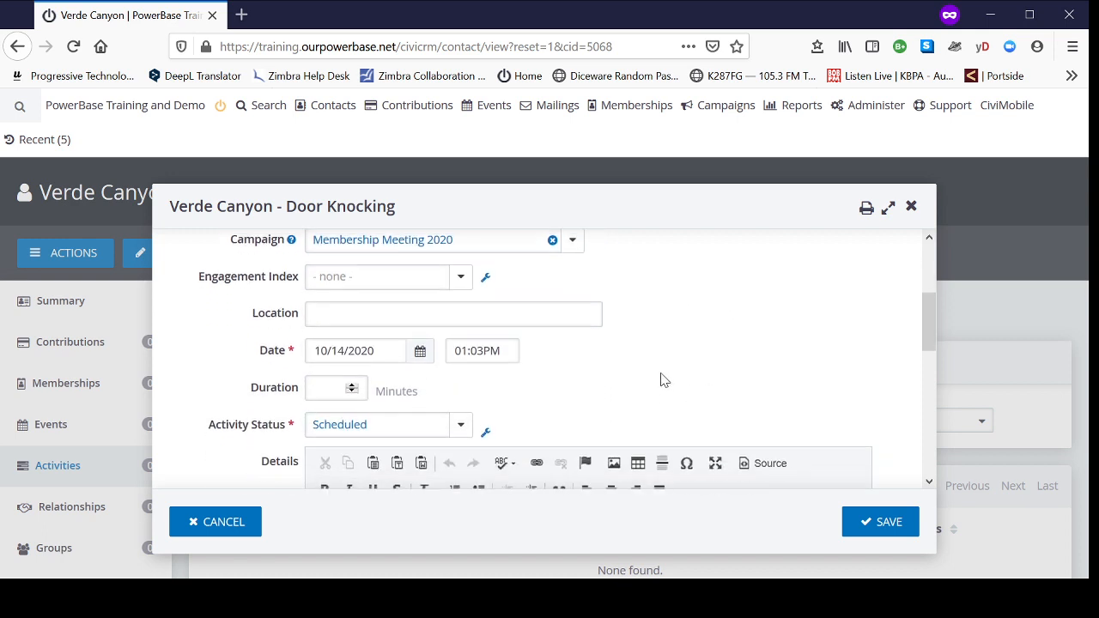
{"action": "scroll", "coordinate": [660, 380], "scroll_direction": "down", "scroll_amount": 2}
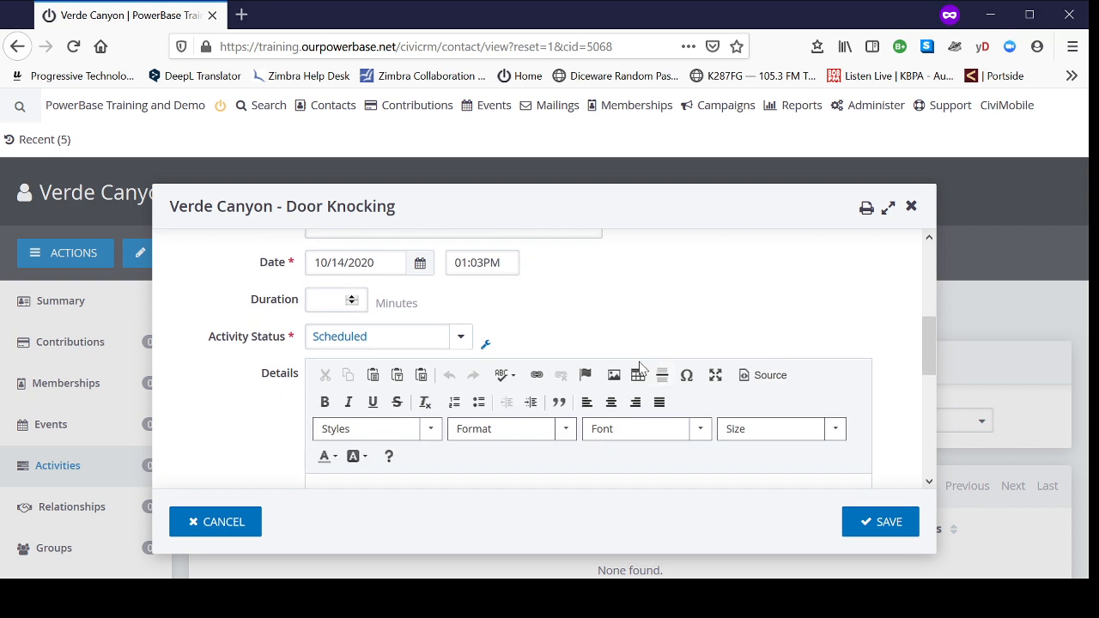
{"action": "left_click", "coordinate": [462, 342]}
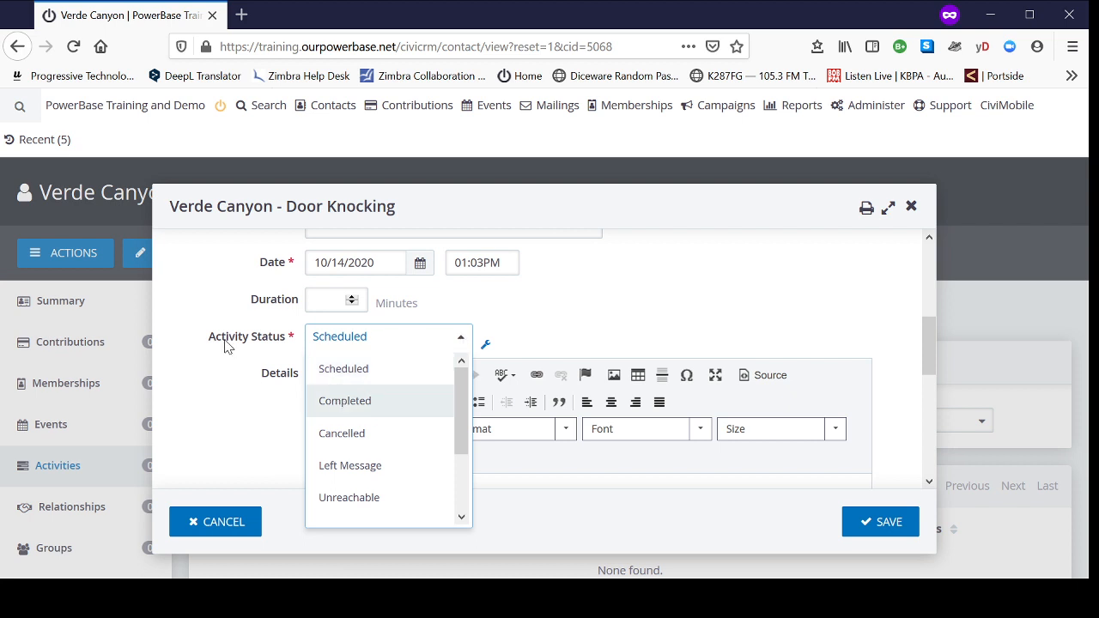
{"action": "left_click", "coordinate": [347, 410]}
{"action": "scroll", "coordinate": [624, 337], "scroll_direction": "down", "scroll_amount": 5}
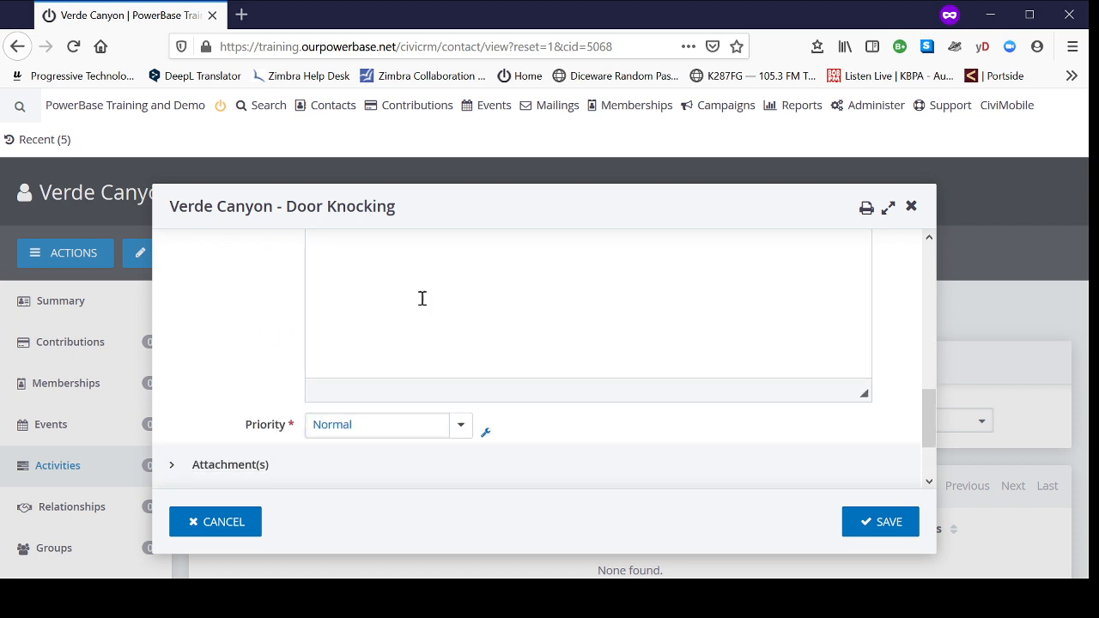
{"action": "scroll", "coordinate": [547, 344], "scroll_direction": "down", "scroll_amount": 2}
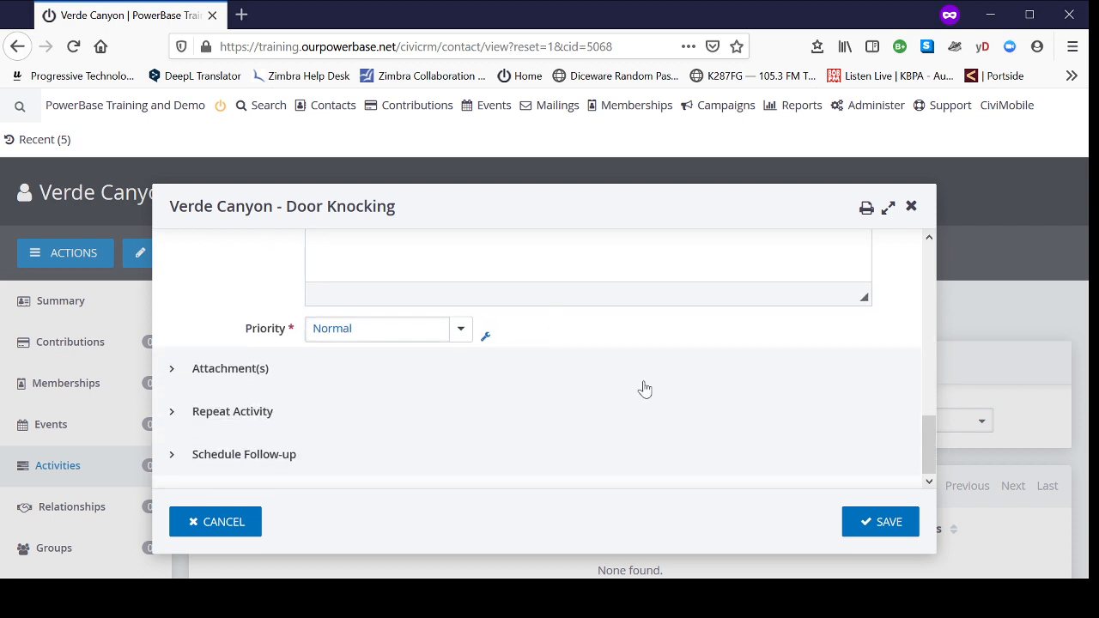
{"action": "left_click", "coordinate": [879, 525]}
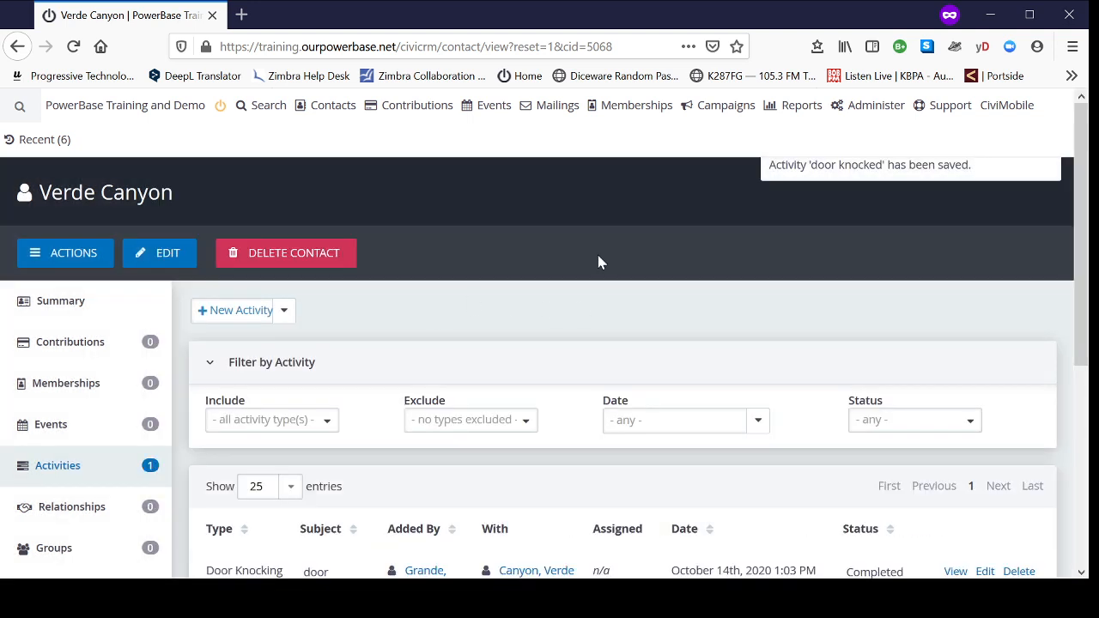
Step: Check the door-knocking entry in the contact's activity list
{"action": "scroll", "coordinate": [600, 266], "scroll_direction": "down", "scroll_amount": 3}
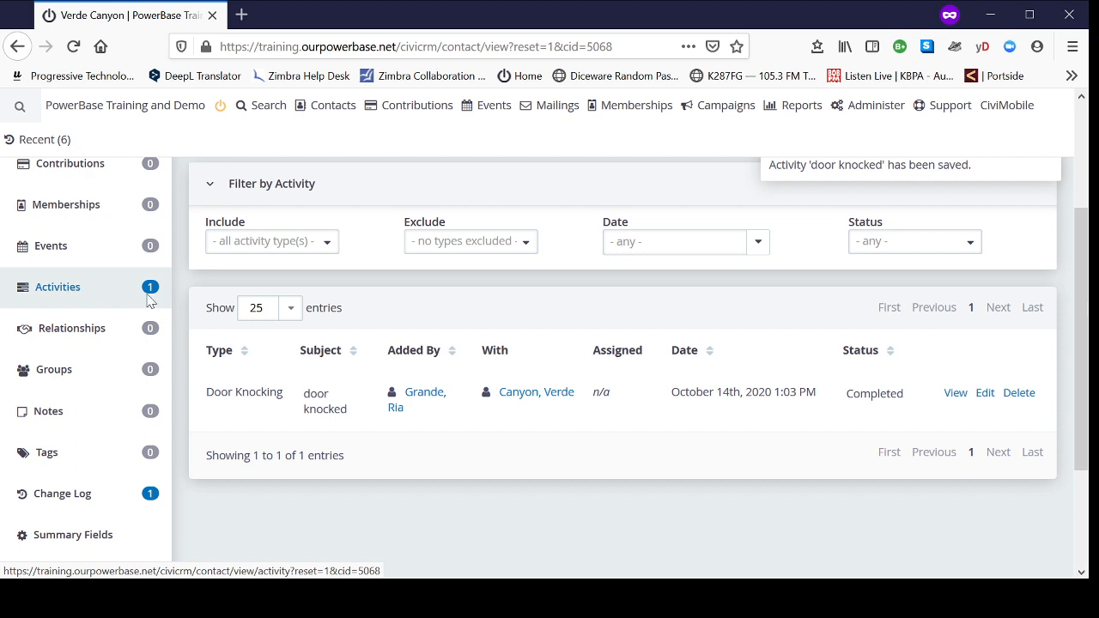
{"action": "left_click", "coordinate": [57, 292]}
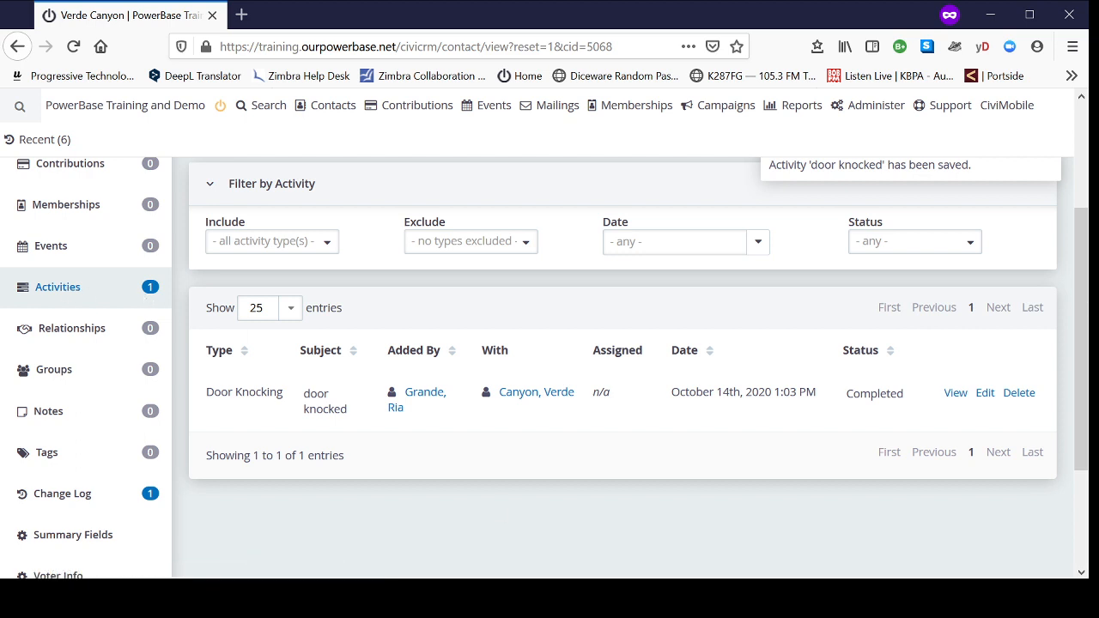
{"action": "scroll", "coordinate": [411, 347], "scroll_direction": "up", "scroll_amount": 3}
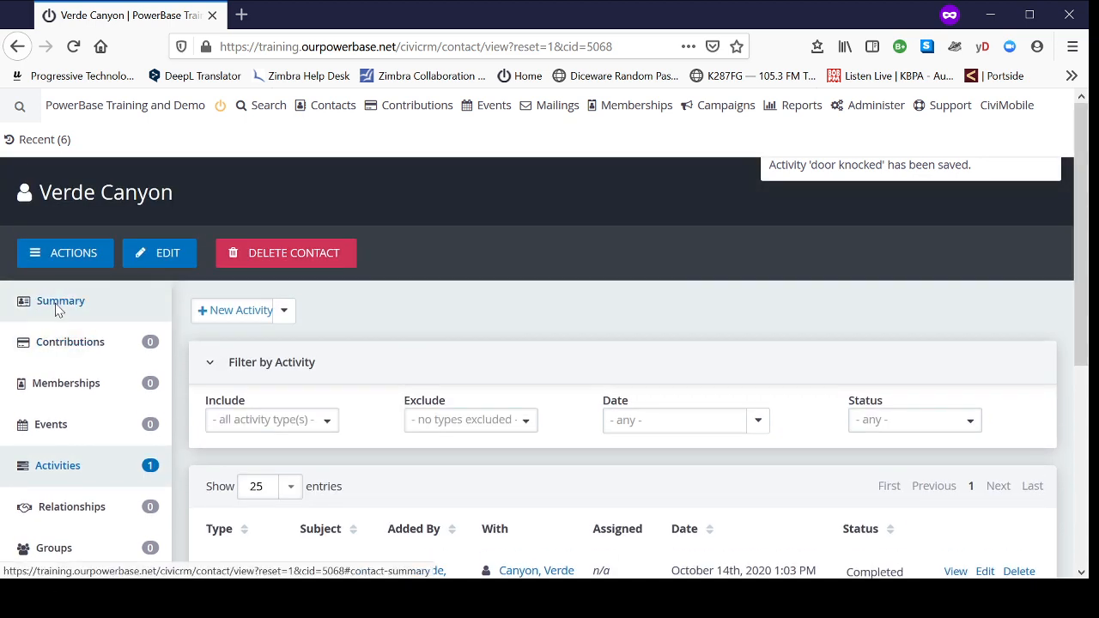
Step: In the contact summary's Constituent Info - Individuals section, set Staff Responsible to the staff member who added the door-knocking activity and save
{"action": "left_click", "coordinate": [59, 305]}
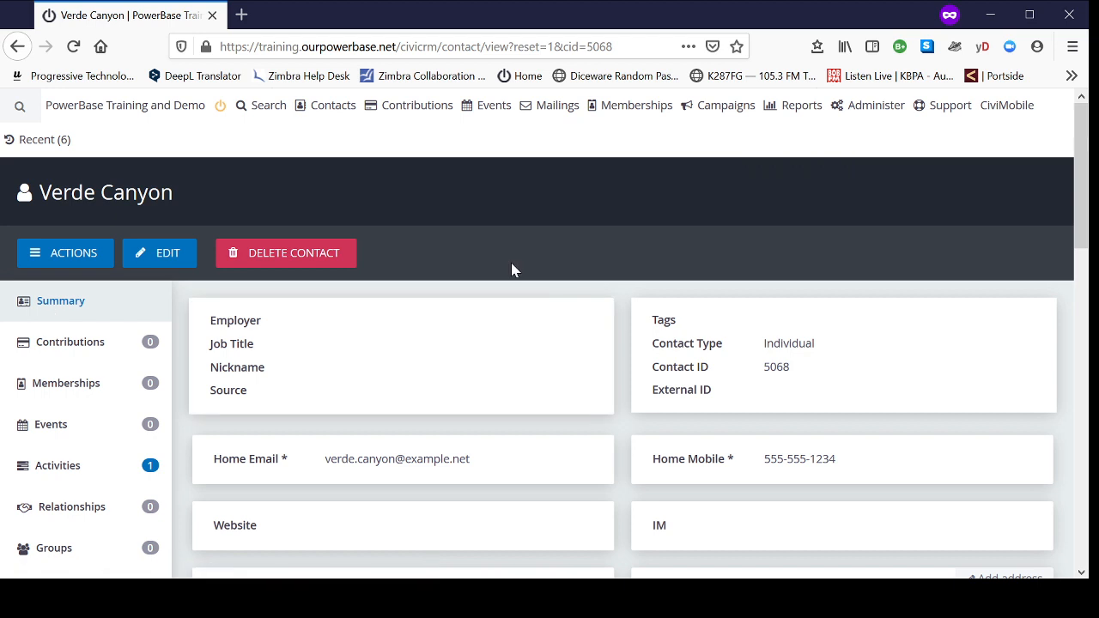
{"action": "scroll", "coordinate": [516, 275], "scroll_direction": "down", "scroll_amount": 3}
{"action": "scroll", "coordinate": [579, 376], "scroll_direction": "down", "scroll_amount": 3}
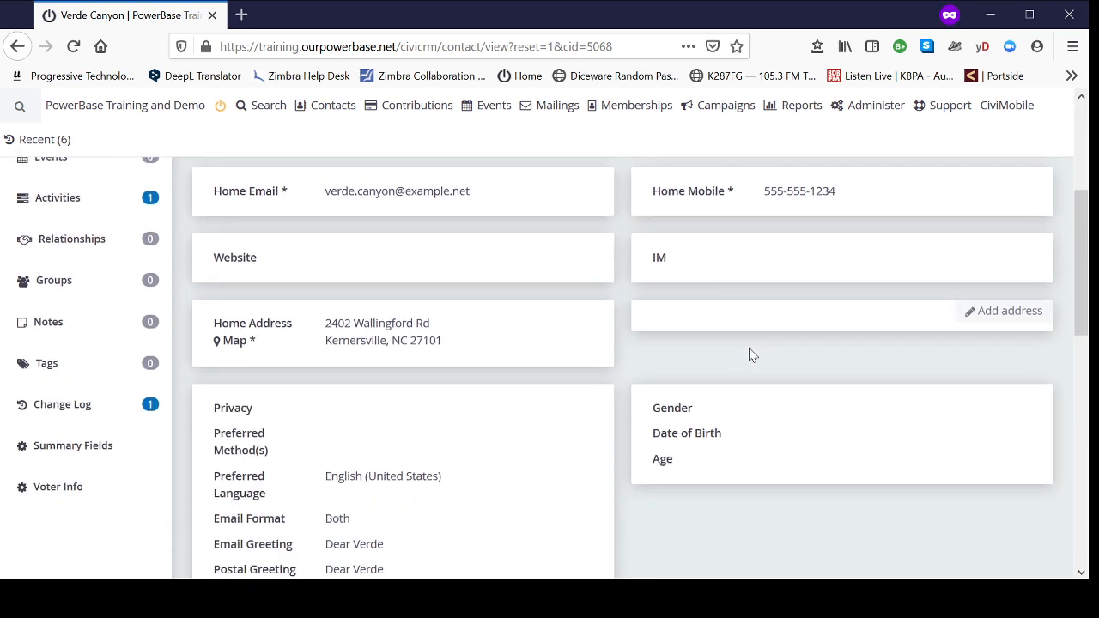
{"action": "scroll", "coordinate": [758, 455], "scroll_direction": "down", "scroll_amount": 3}
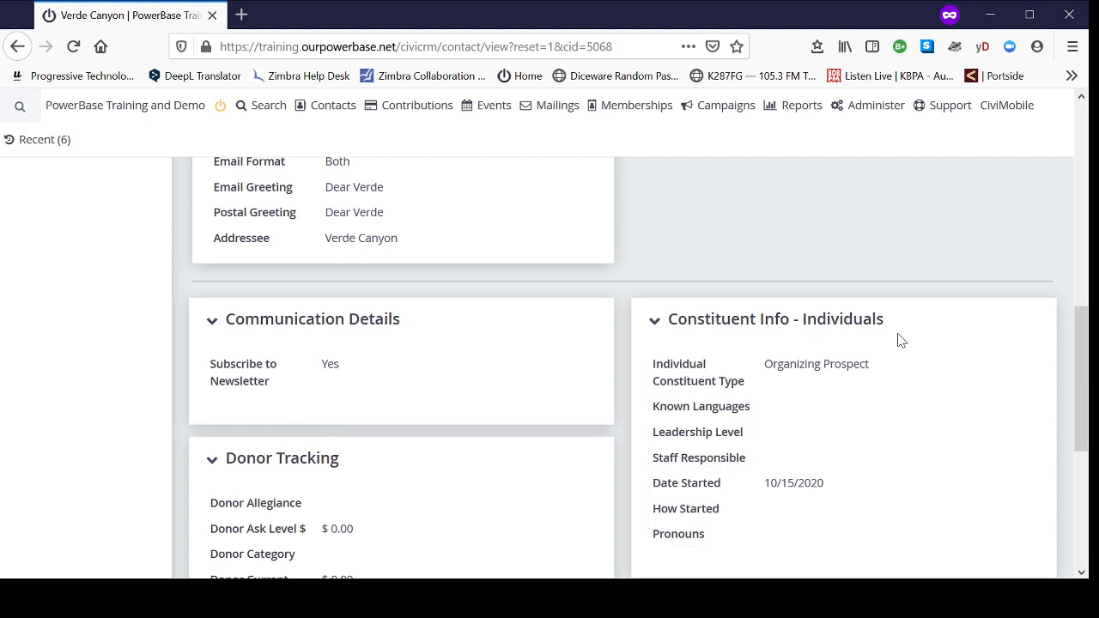
{"action": "mouse_move", "coordinate": [863, 436]}
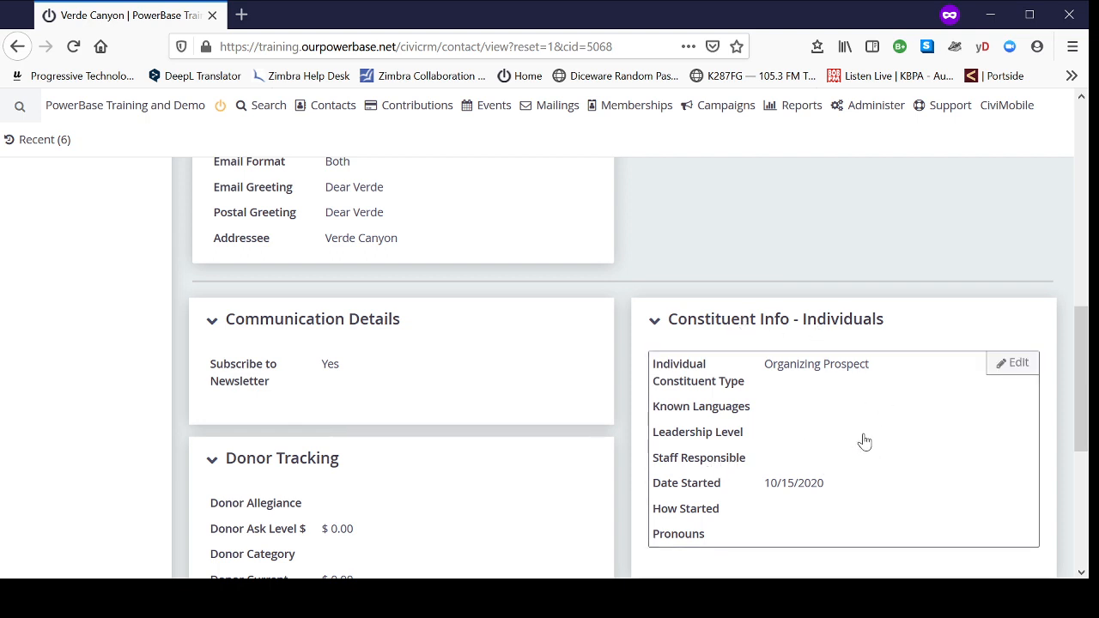
{"action": "left_click", "coordinate": [895, 426]}
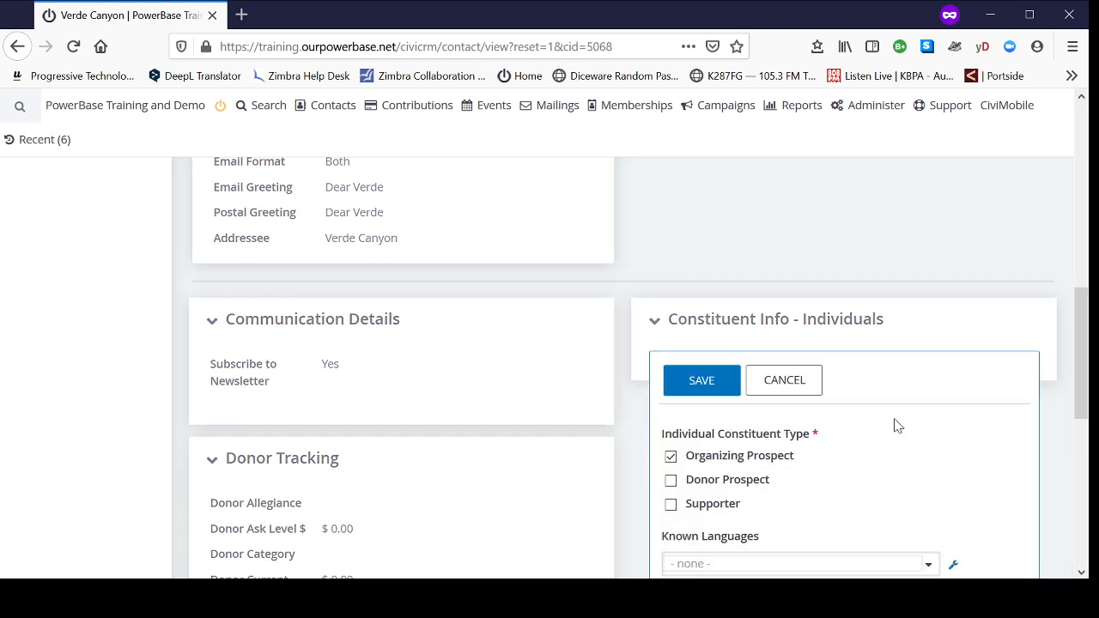
{"action": "scroll", "coordinate": [896, 432], "scroll_direction": "down", "scroll_amount": 3}
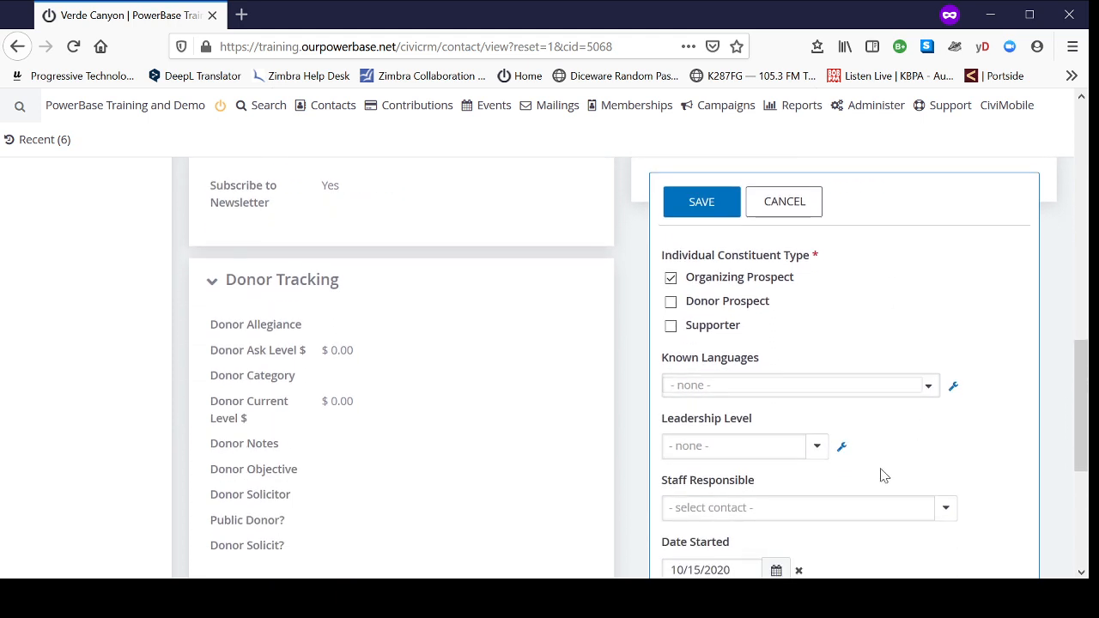
{"action": "left_click", "coordinate": [788, 511]}
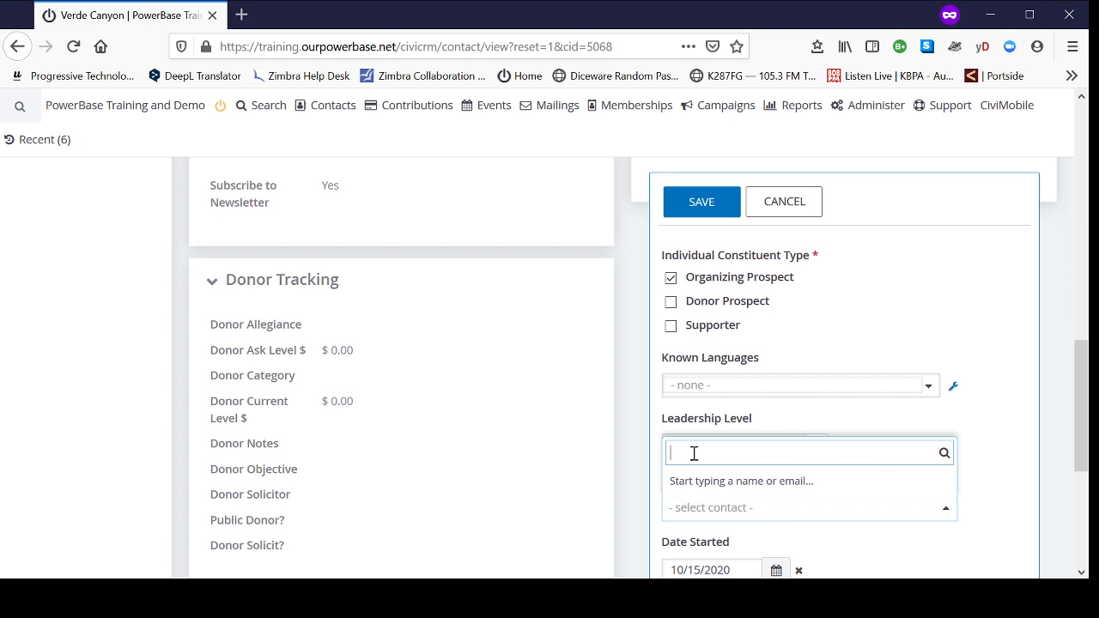
{"action": "type", "text": "ria"}
{"action": "left_click", "coordinate": [727, 481]}
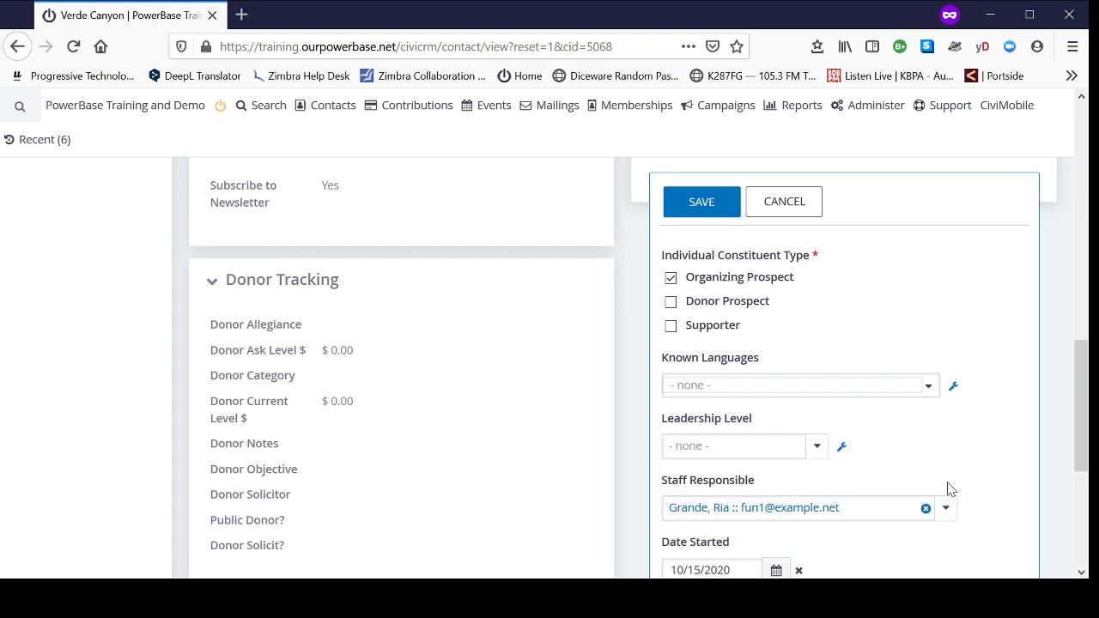
{"action": "left_click", "coordinate": [707, 215]}
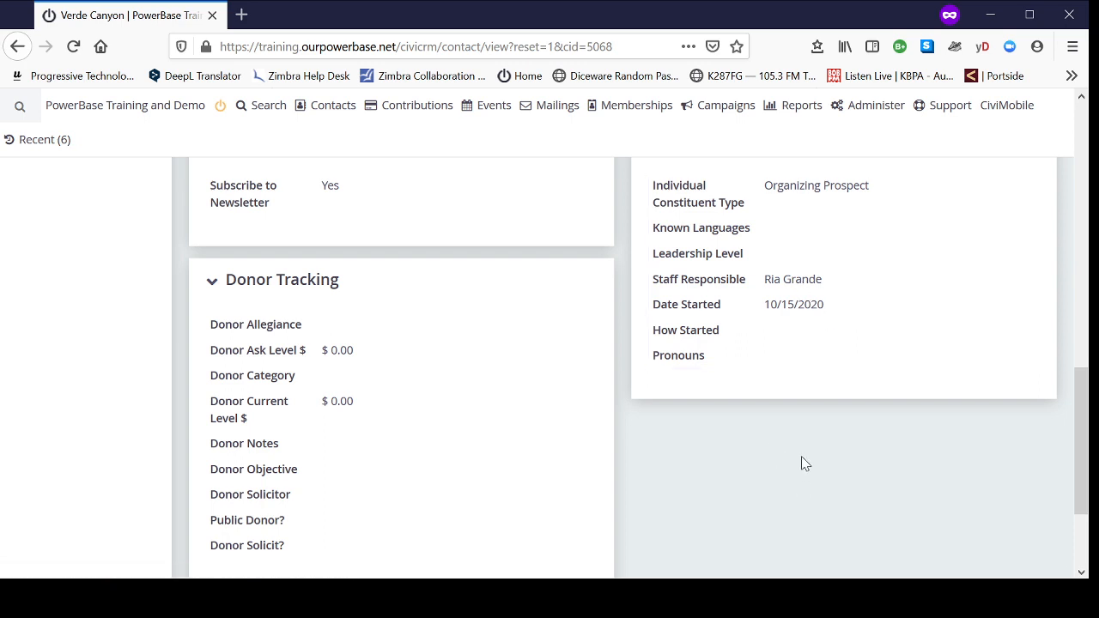
{"action": "scroll", "coordinate": [778, 456], "scroll_direction": "up", "scroll_amount": 10}
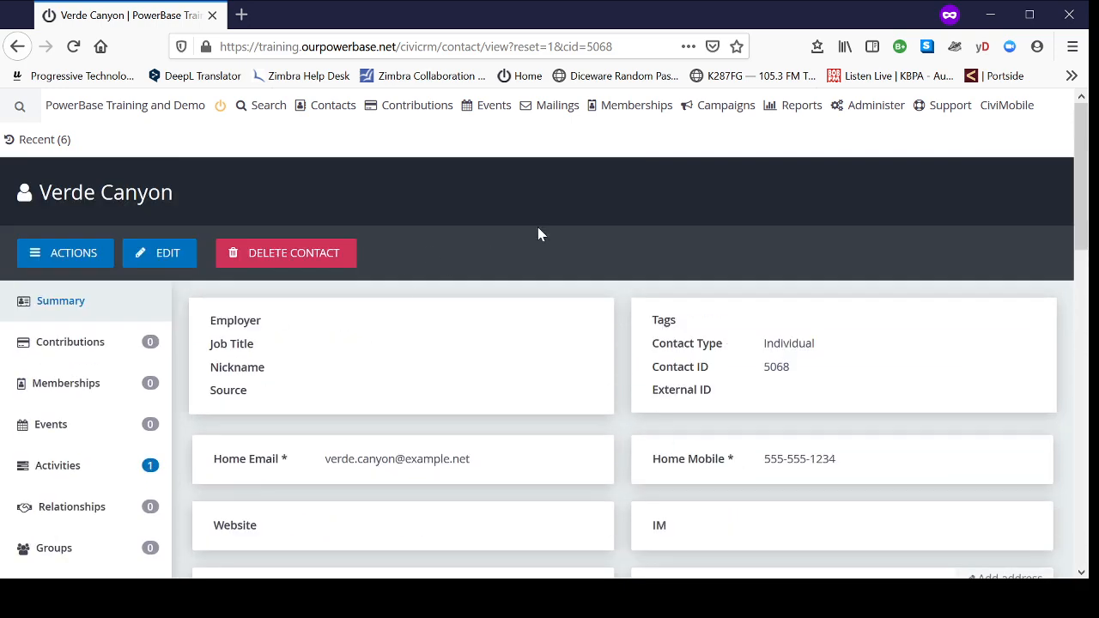
{"action": "scroll", "coordinate": [538, 230], "scroll_direction": "down", "scroll_amount": 2}
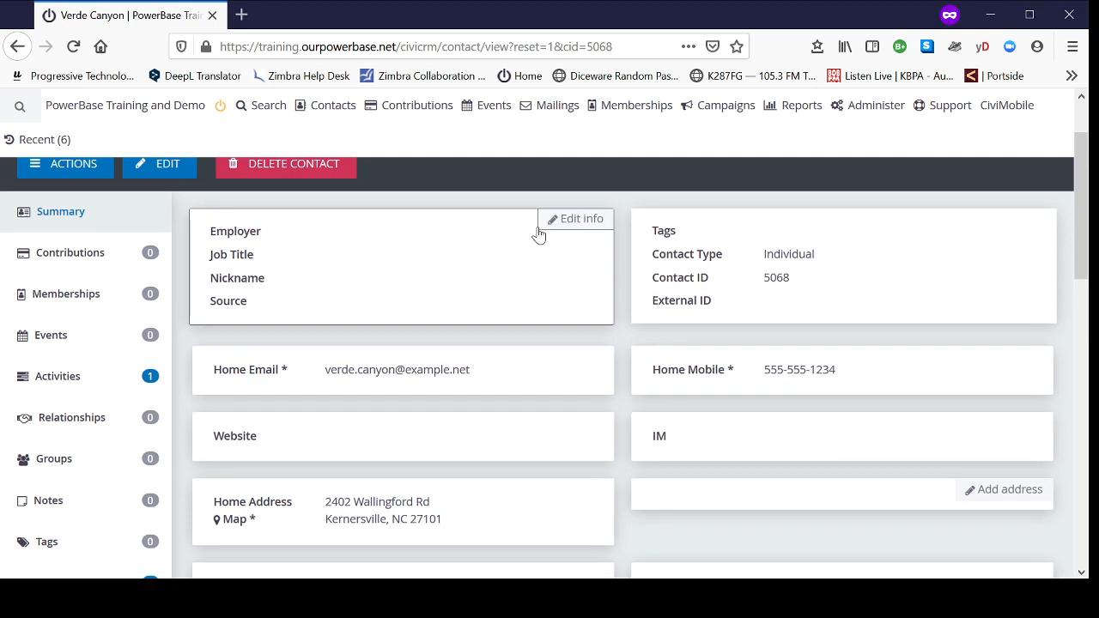
Step: Start a new relationship for the contact and set its relationship type to Sibling is
{"action": "scroll", "coordinate": [481, 260], "scroll_direction": "up", "scroll_amount": 2}
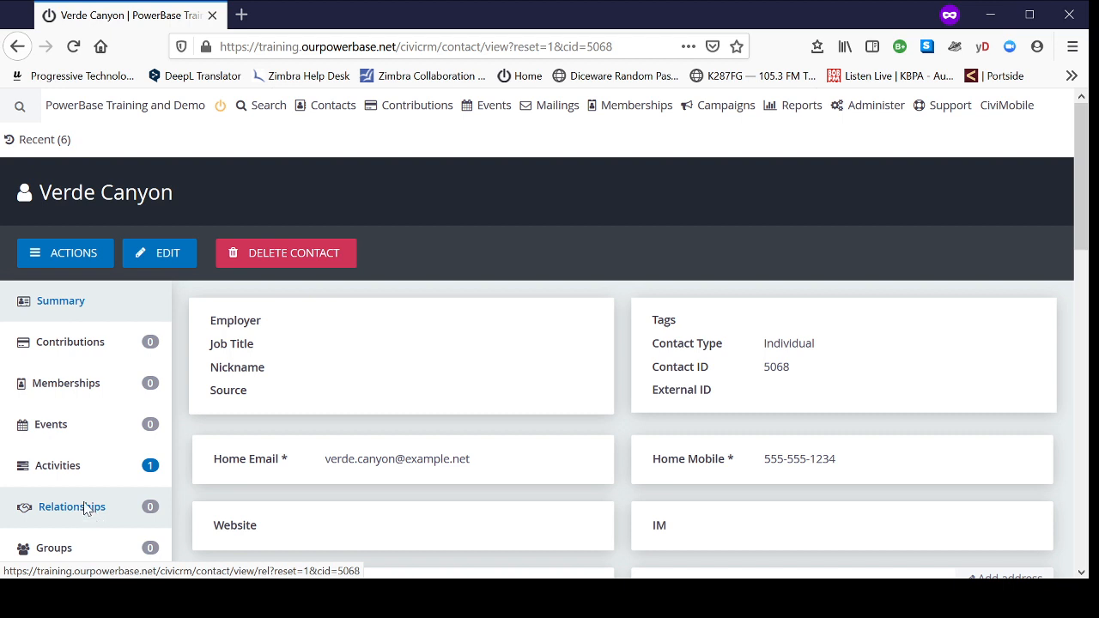
{"action": "scroll", "coordinate": [86, 507], "scroll_direction": "down", "scroll_amount": 2}
{"action": "left_click", "coordinate": [107, 425]}
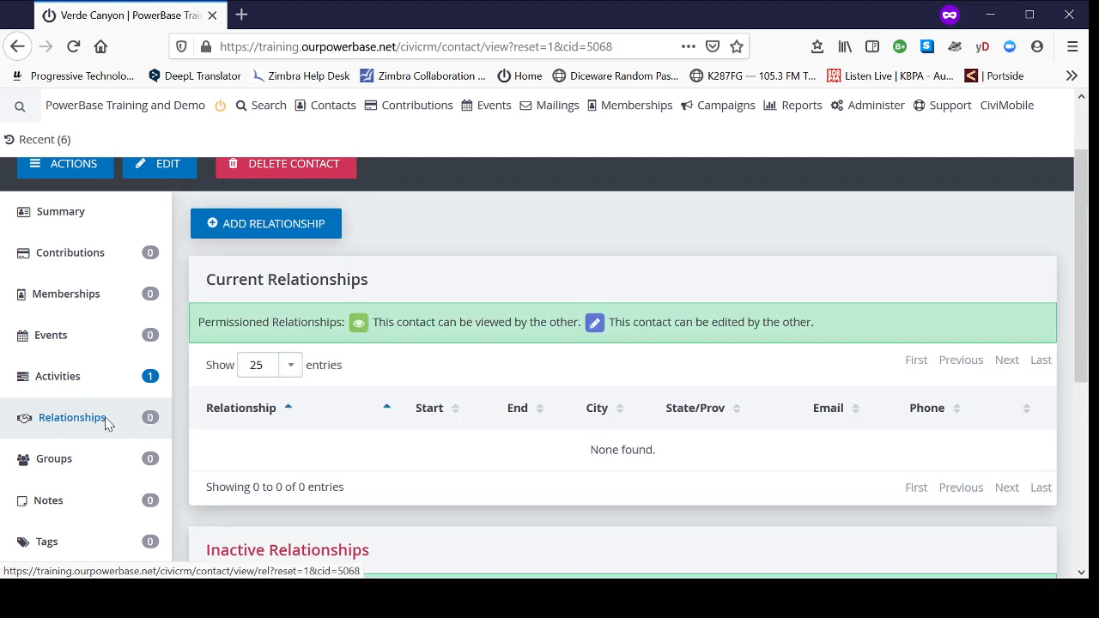
{"action": "scroll", "coordinate": [527, 405], "scroll_direction": "up", "scroll_amount": 2}
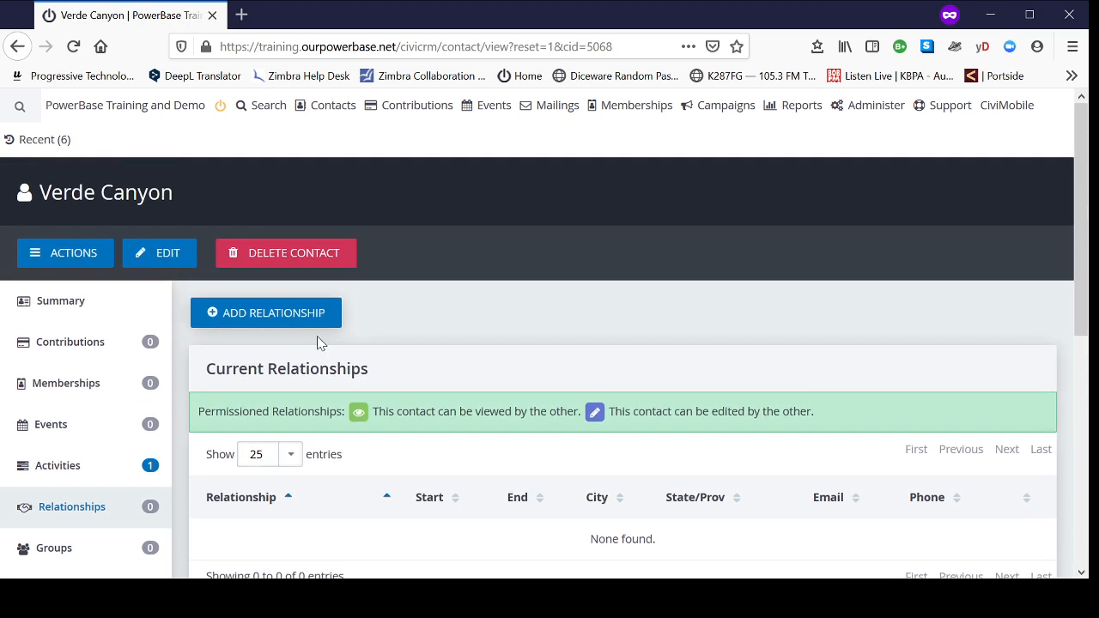
{"action": "left_click", "coordinate": [284, 322]}
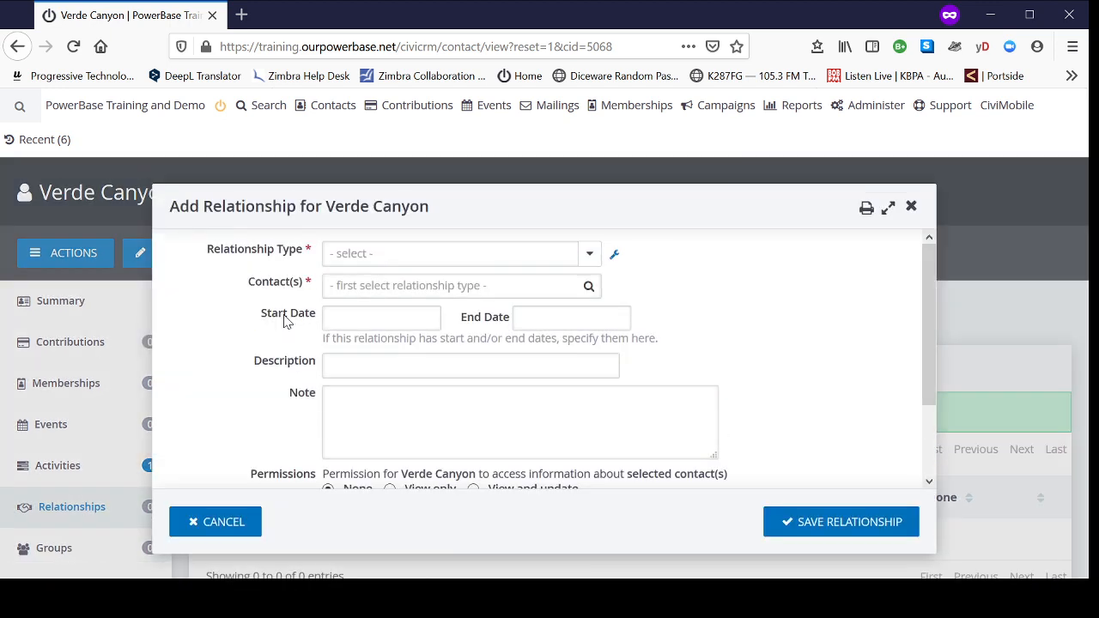
{"action": "left_click", "coordinate": [547, 251]}
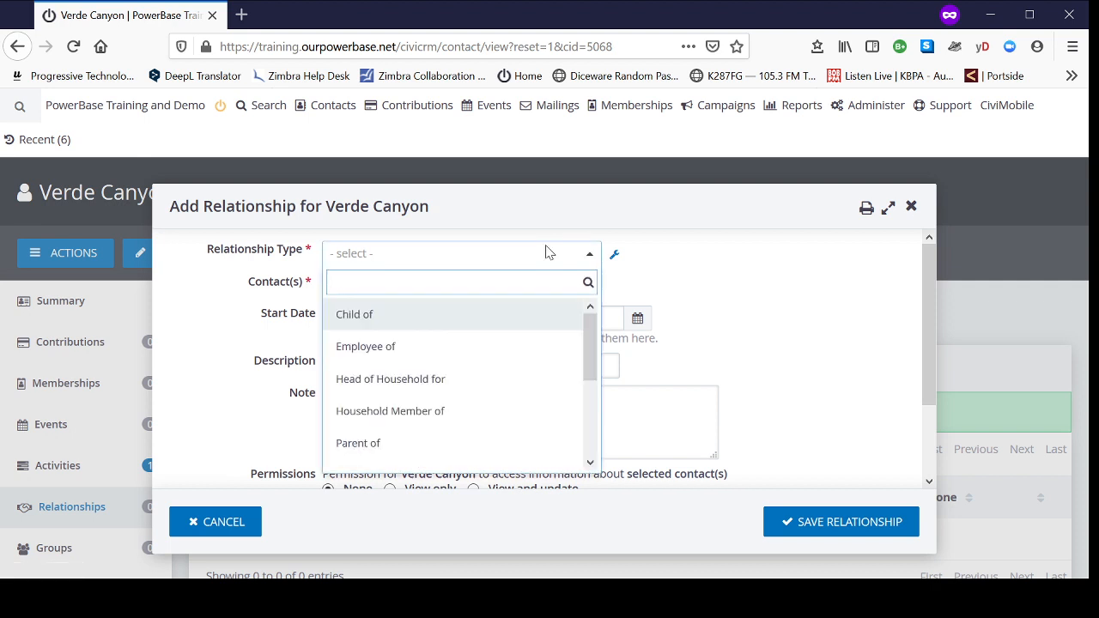
{"action": "left_click_drag", "start_coordinate": [591, 329], "coordinate": [592, 393]}
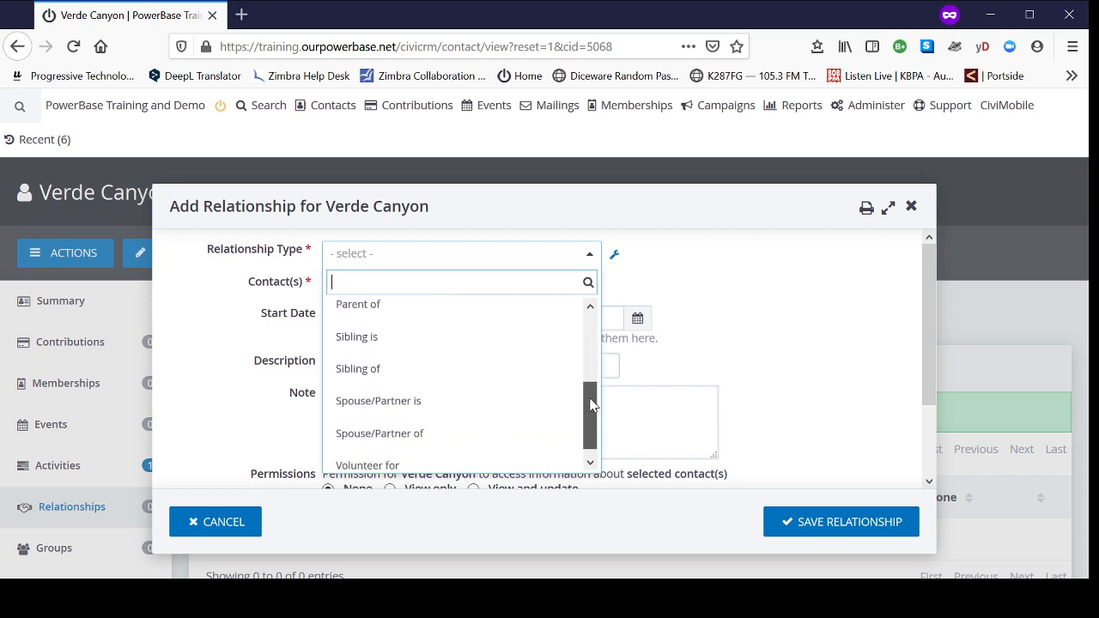
{"action": "left_click", "coordinate": [350, 343]}
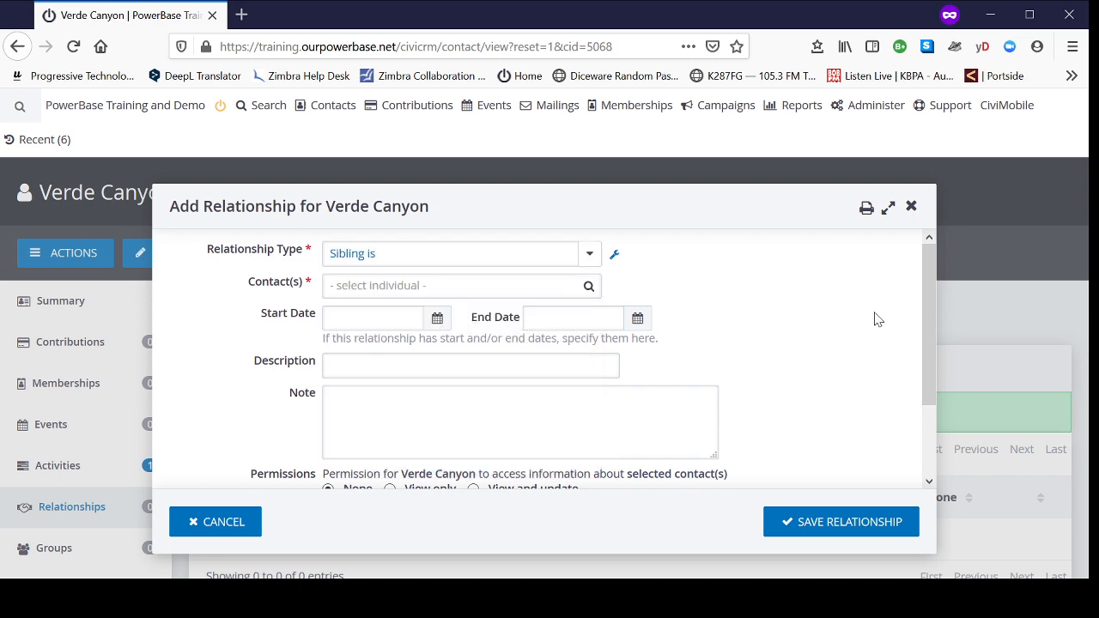
{"action": "left_click", "coordinate": [378, 286]}
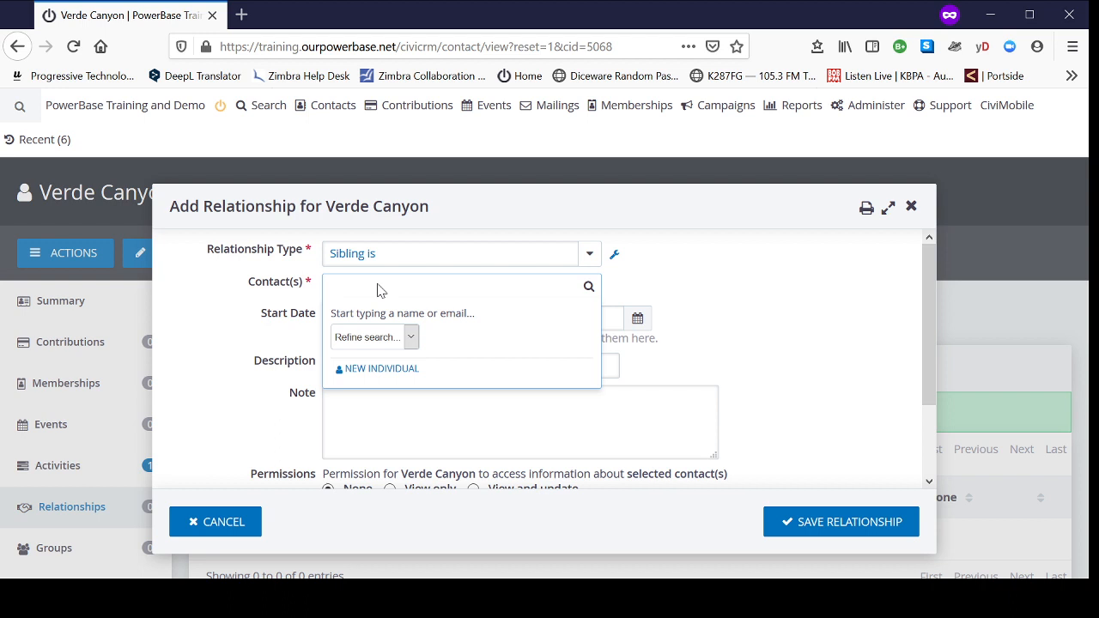
{"action": "type", "text": "ria"}
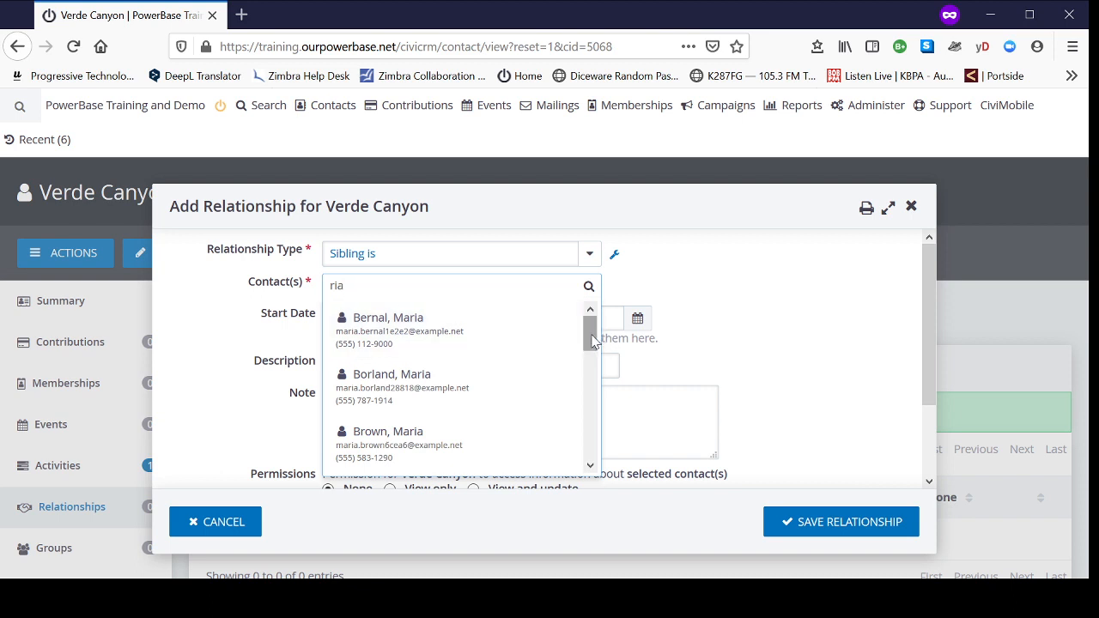
{"action": "mouse_move", "coordinate": [591, 336]}
{"action": "left_mouse_down"}
{"action": "mouse_move", "coordinate": [588, 455]}
{"action": "mouse_move", "coordinate": [605, 335]}
{"action": "left_mouse_up"}
{"action": "left_click", "coordinate": [325, 289]}
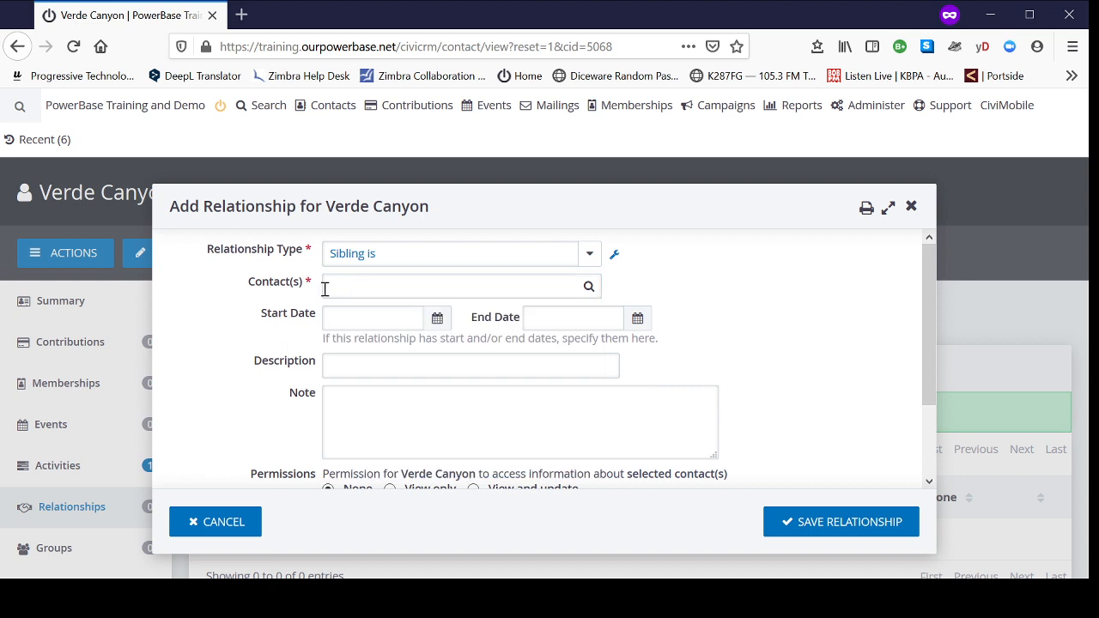
{"action": "type", "text": "grande"}
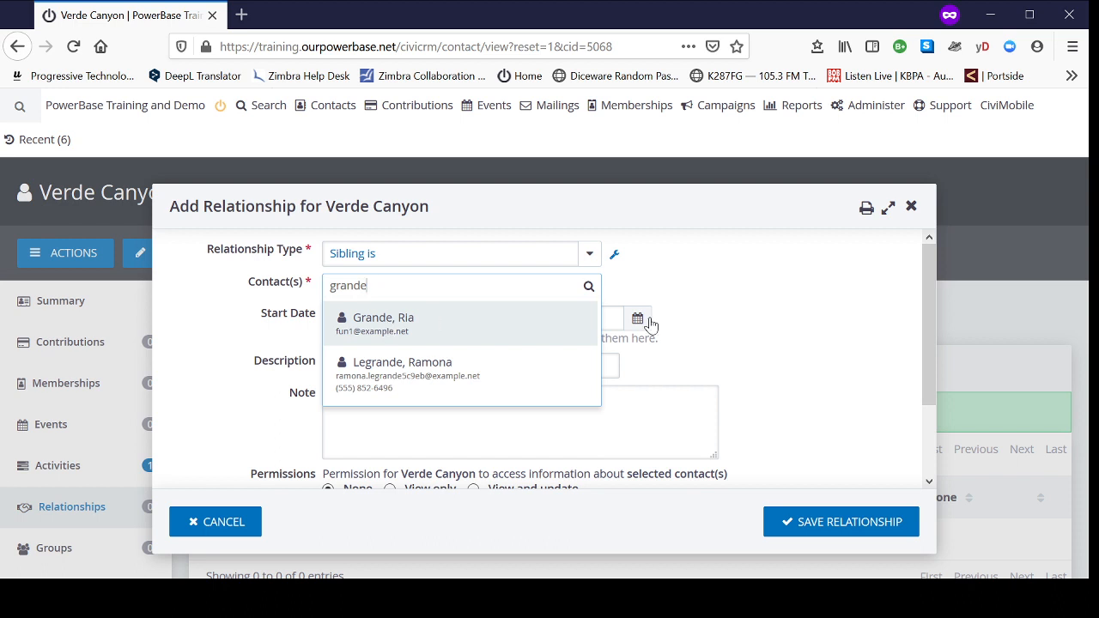
{"action": "left_click", "coordinate": [702, 277]}
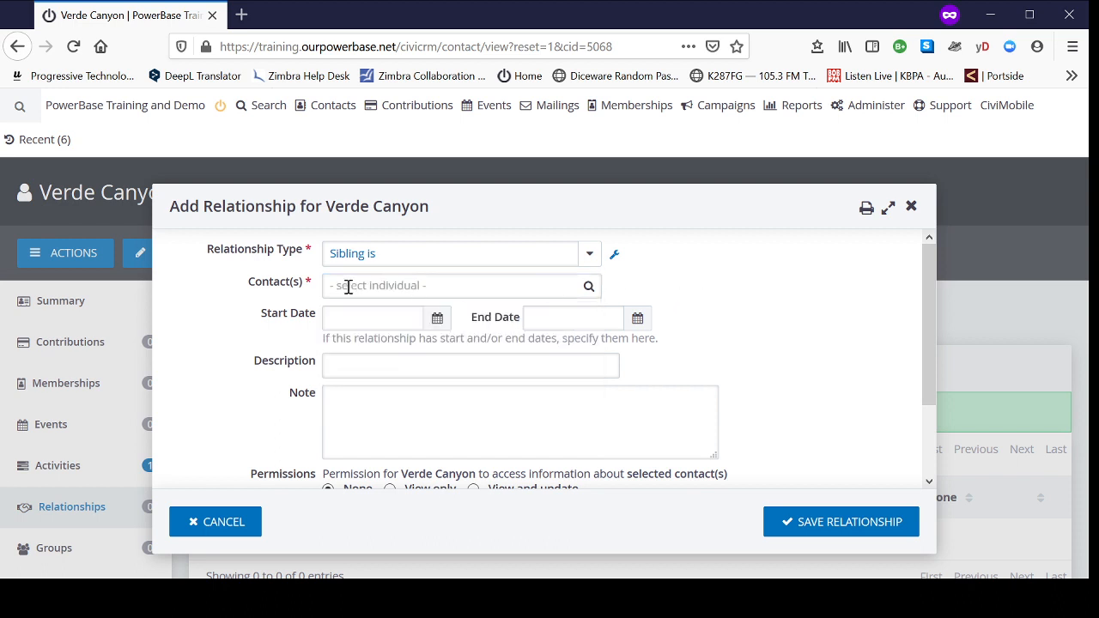
{"action": "left_click", "coordinate": [401, 290]}
{"action": "type", "text": "r"}
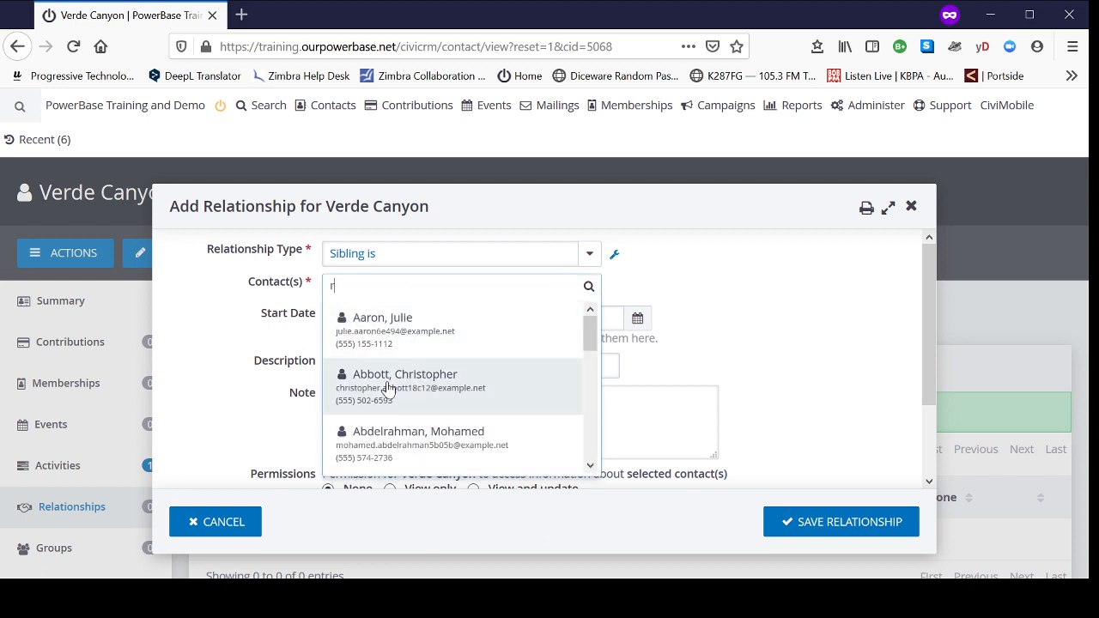
{"action": "left_click_drag", "start_coordinate": [586, 335], "coordinate": [620, 314]}
{"action": "left_click", "coordinate": [728, 275]}
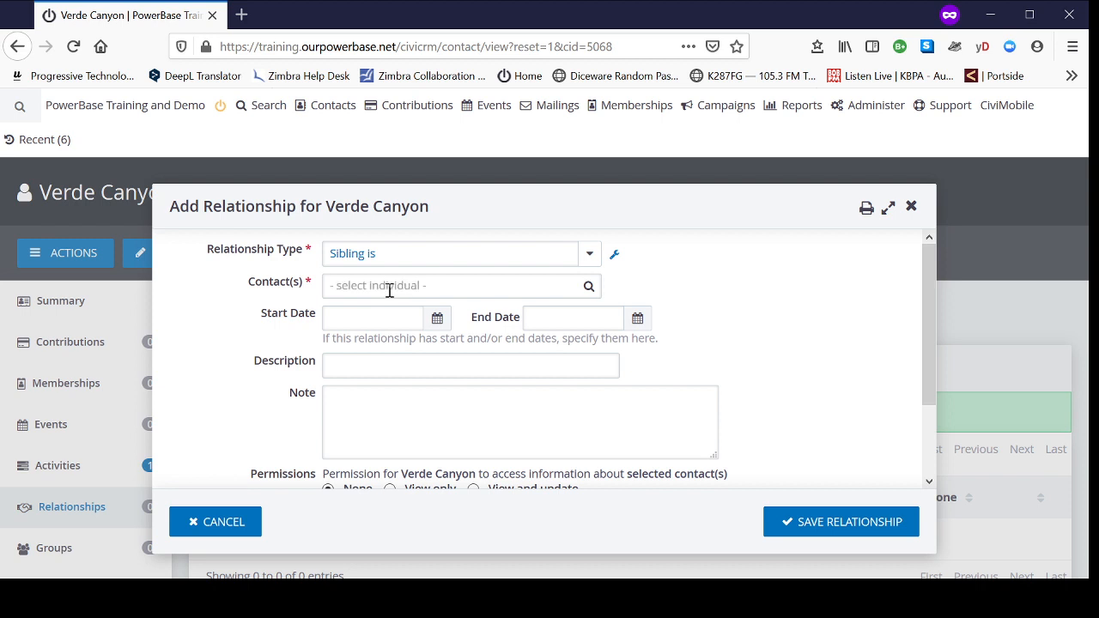
Step: Find the staff member by last name, select them as the related contact, and save the sibling relationship
{"action": "left_click", "coordinate": [389, 290]}
{"action": "type", "text": "g"}
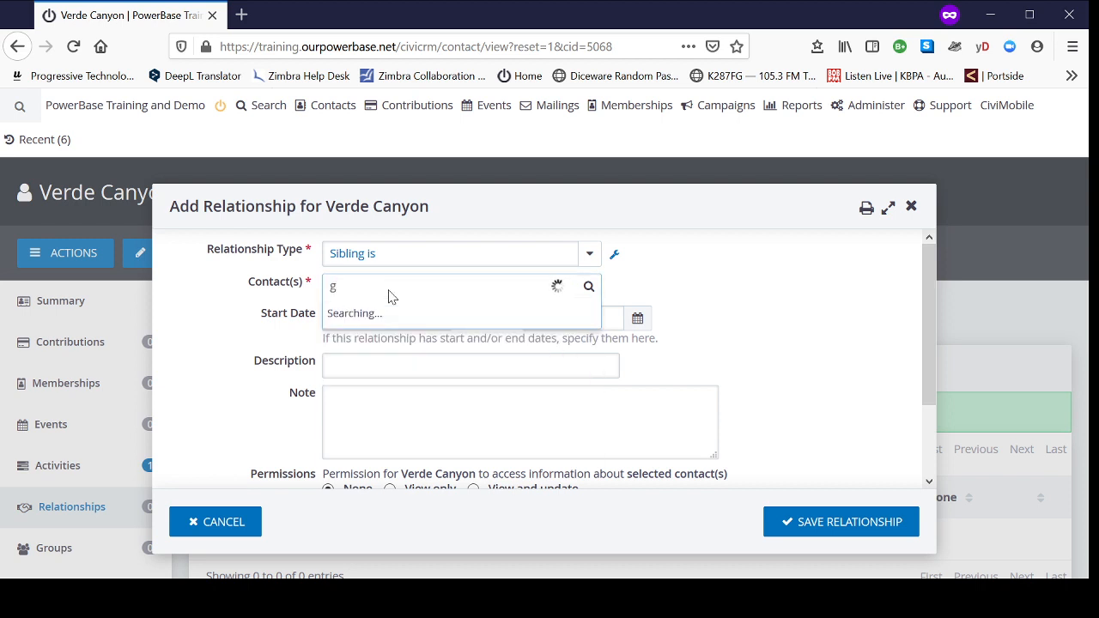
{"action": "type", "text": "rande"}
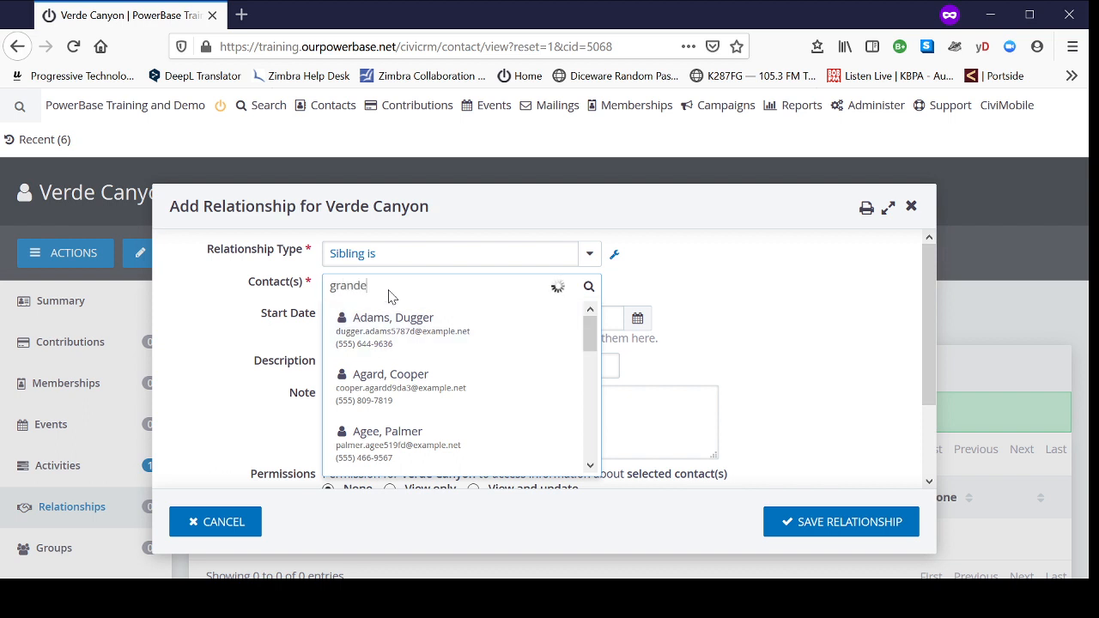
{"action": "left_click", "coordinate": [392, 324]}
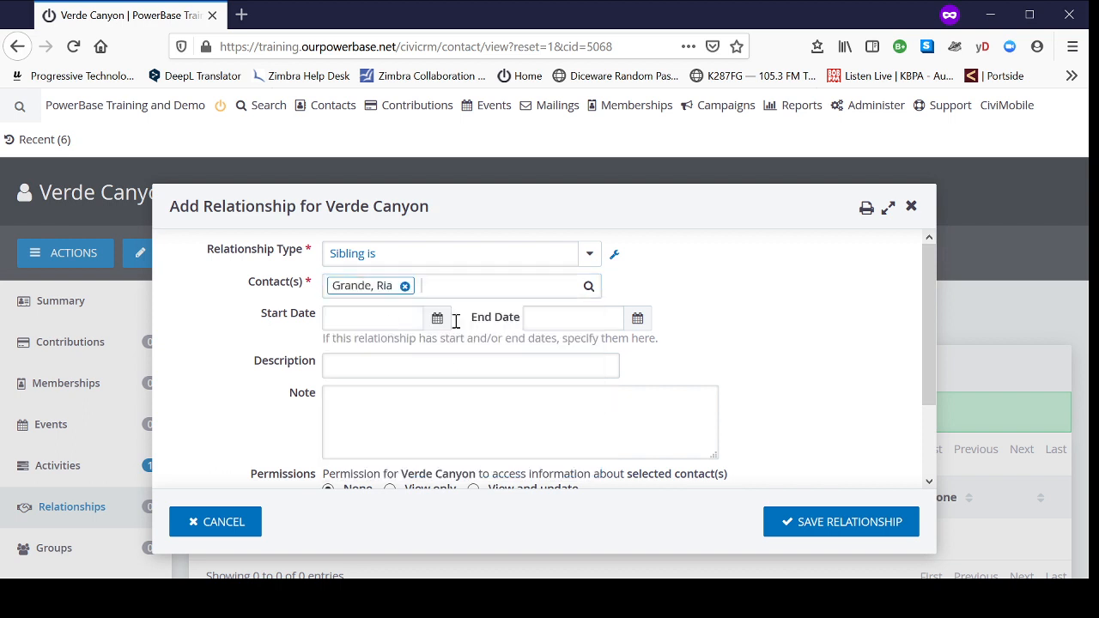
{"action": "scroll", "coordinate": [765, 386], "scroll_direction": "down", "scroll_amount": 2}
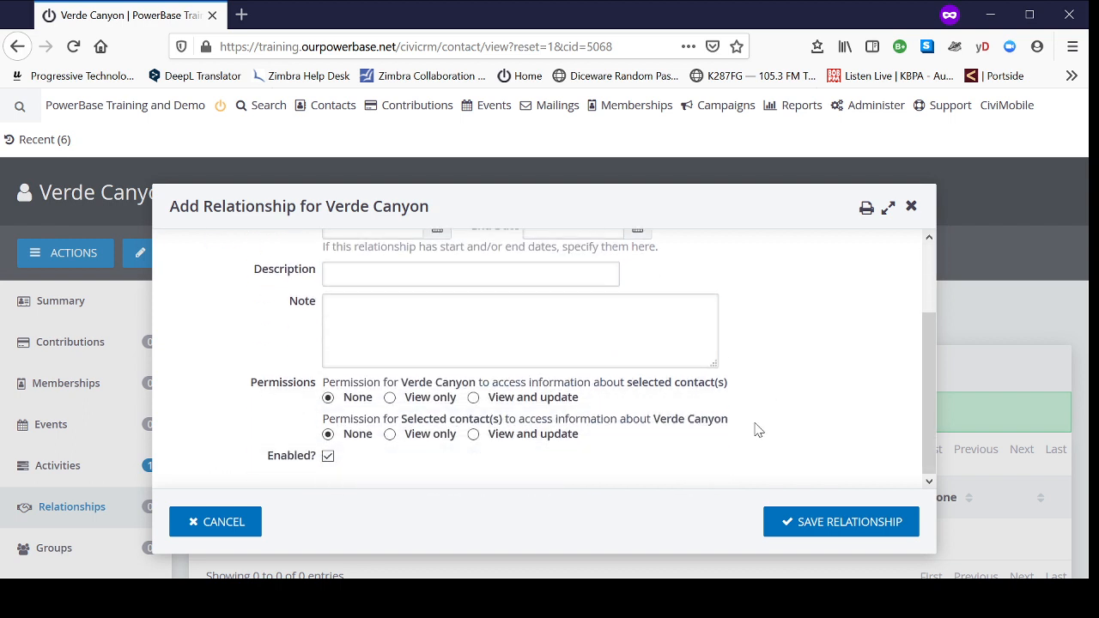
{"action": "scroll", "coordinate": [738, 480], "scroll_direction": "up", "scroll_amount": 2}
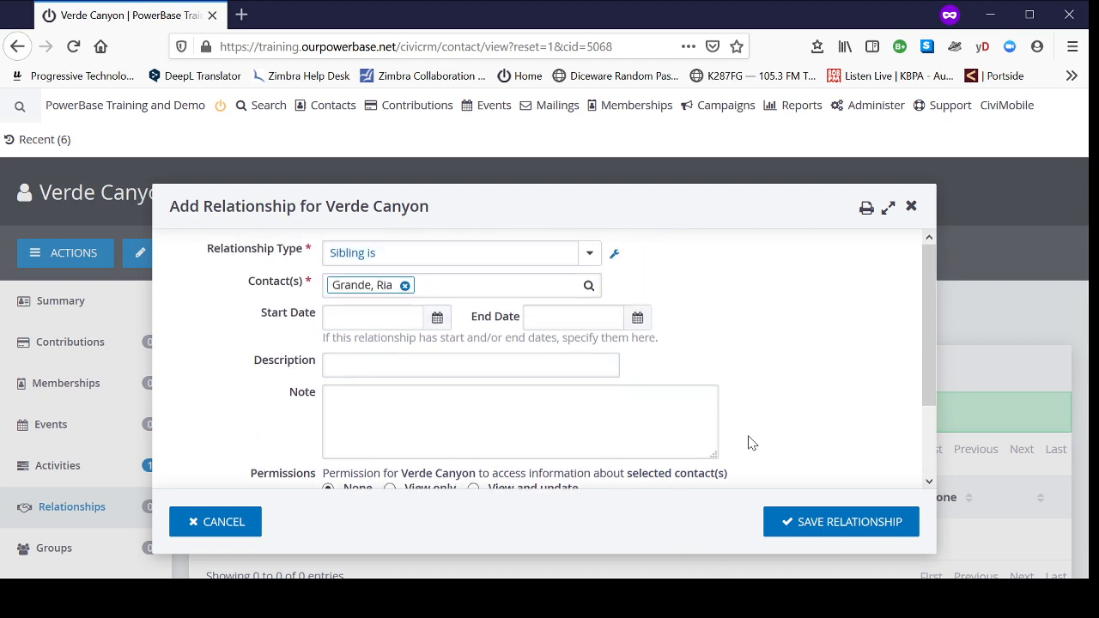
{"action": "left_click", "coordinate": [820, 528]}
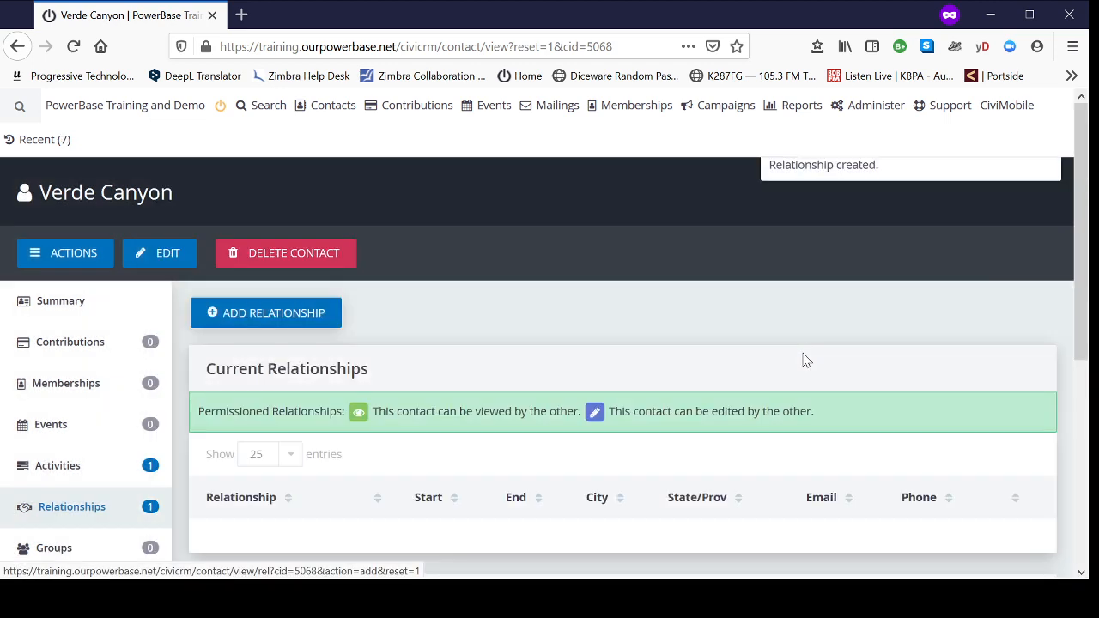
Step: Check the sibling entry in the contact's Current Relationships list
{"action": "scroll", "coordinate": [610, 313], "scroll_direction": "down", "scroll_amount": 5}
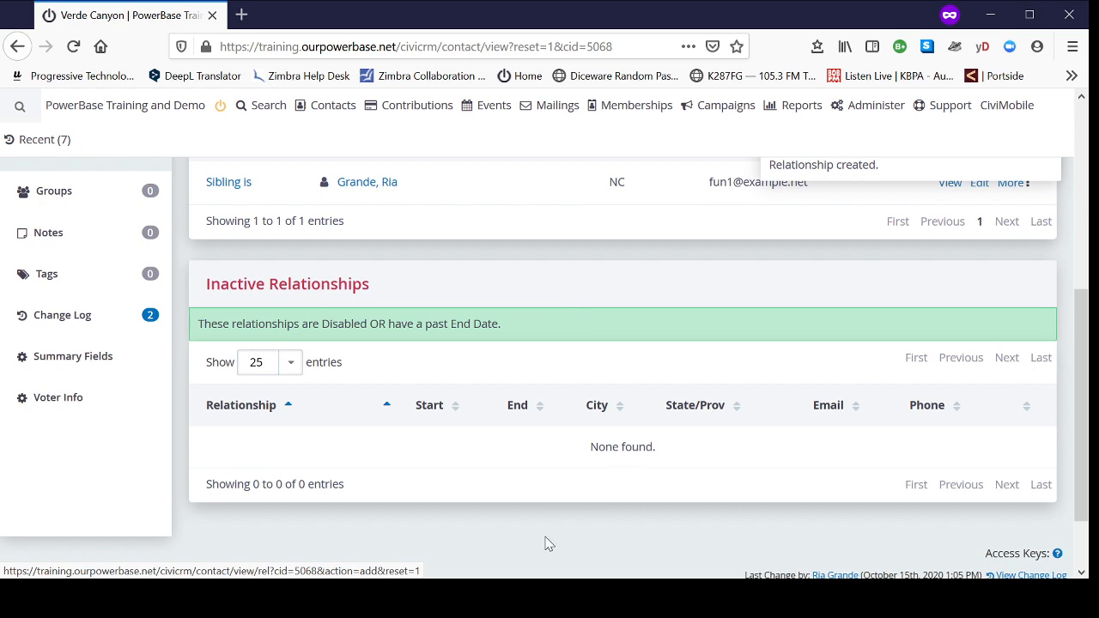
{"action": "scroll", "coordinate": [507, 515], "scroll_direction": "up", "scroll_amount": 4}
{"action": "scroll", "coordinate": [498, 292], "scroll_direction": "up", "scroll_amount": 1}
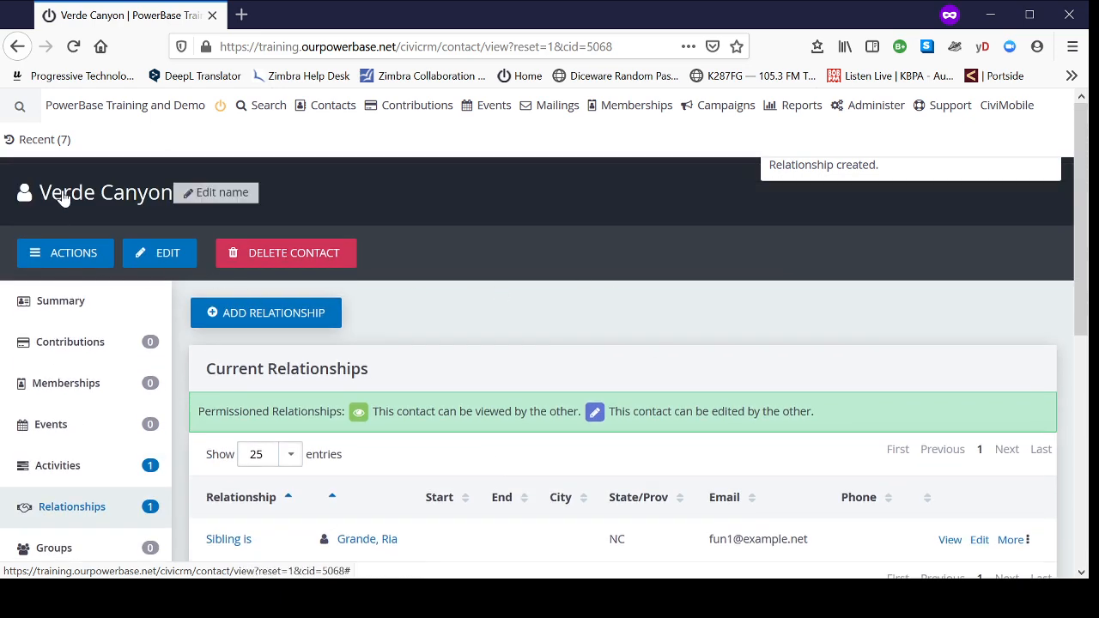
Step: Review the contact's summary, including the email, phone, home address, Communication Details and Constituent Info - Individuals sections
{"action": "left_click", "coordinate": [69, 307]}
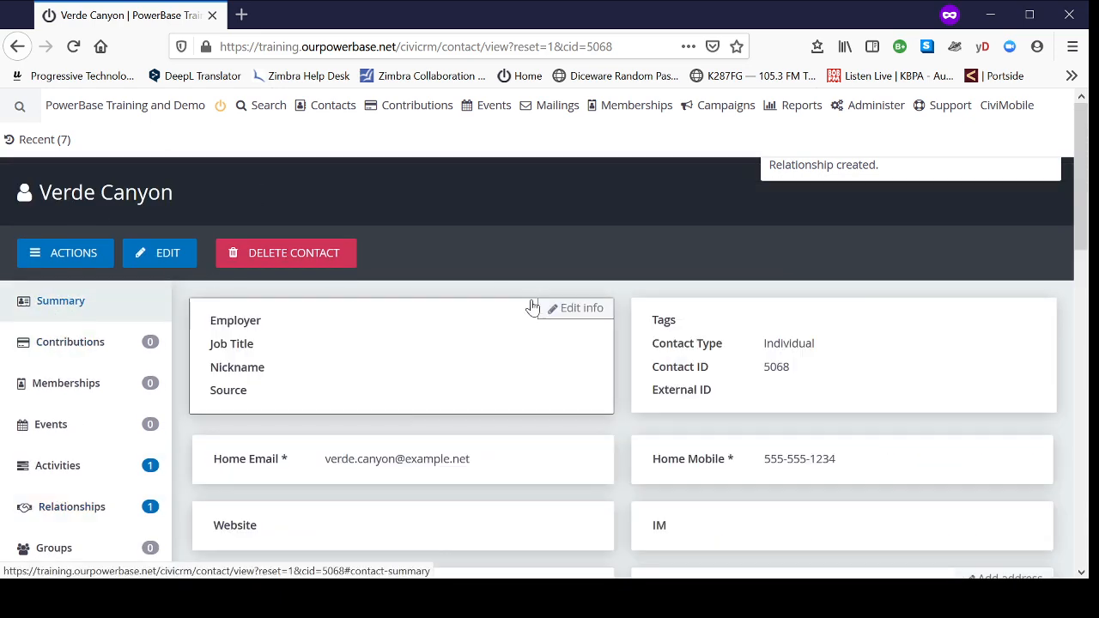
{"action": "scroll", "coordinate": [541, 306], "scroll_direction": "down", "scroll_amount": 3}
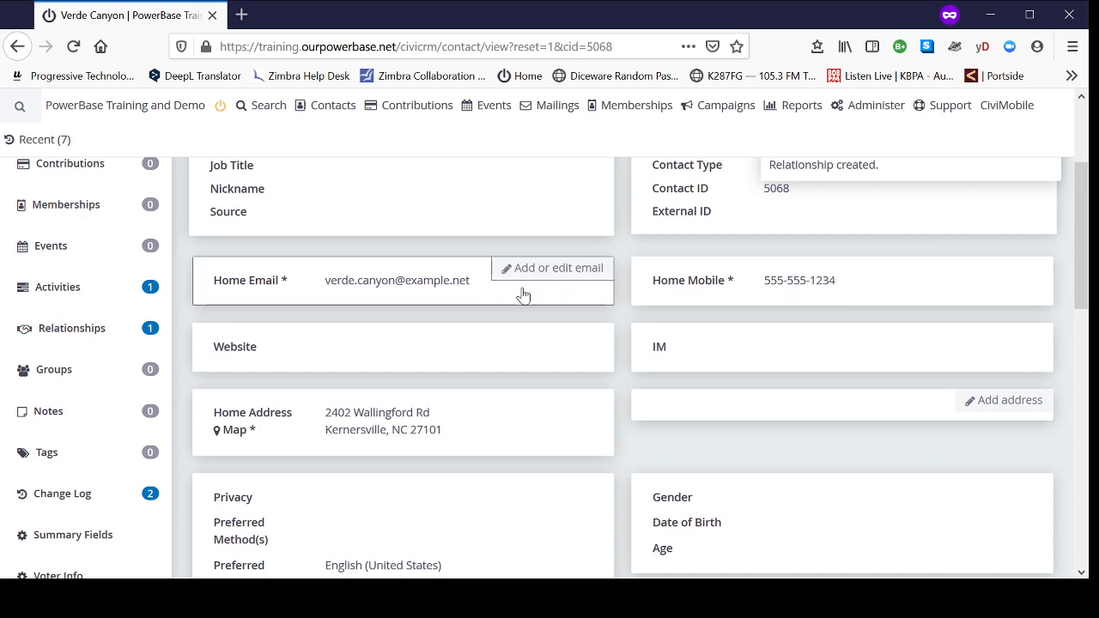
{"action": "scroll", "coordinate": [644, 307], "scroll_direction": "up", "scroll_amount": 3}
{"action": "scroll", "coordinate": [370, 294], "scroll_direction": "down", "scroll_amount": 3}
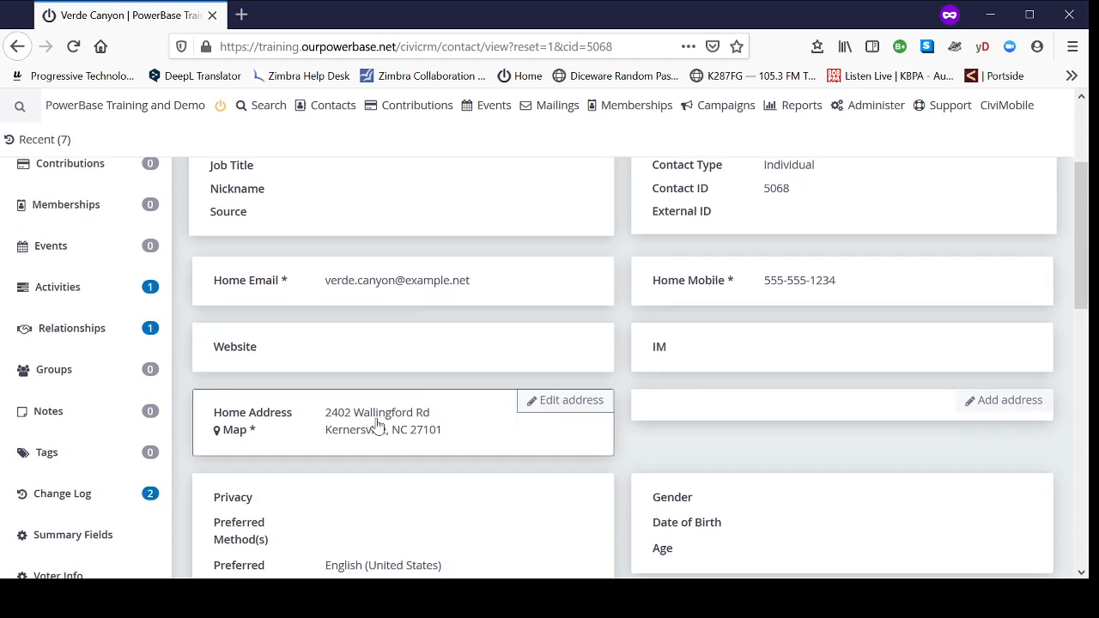
{"action": "scroll", "coordinate": [569, 410], "scroll_direction": "down", "scroll_amount": 5}
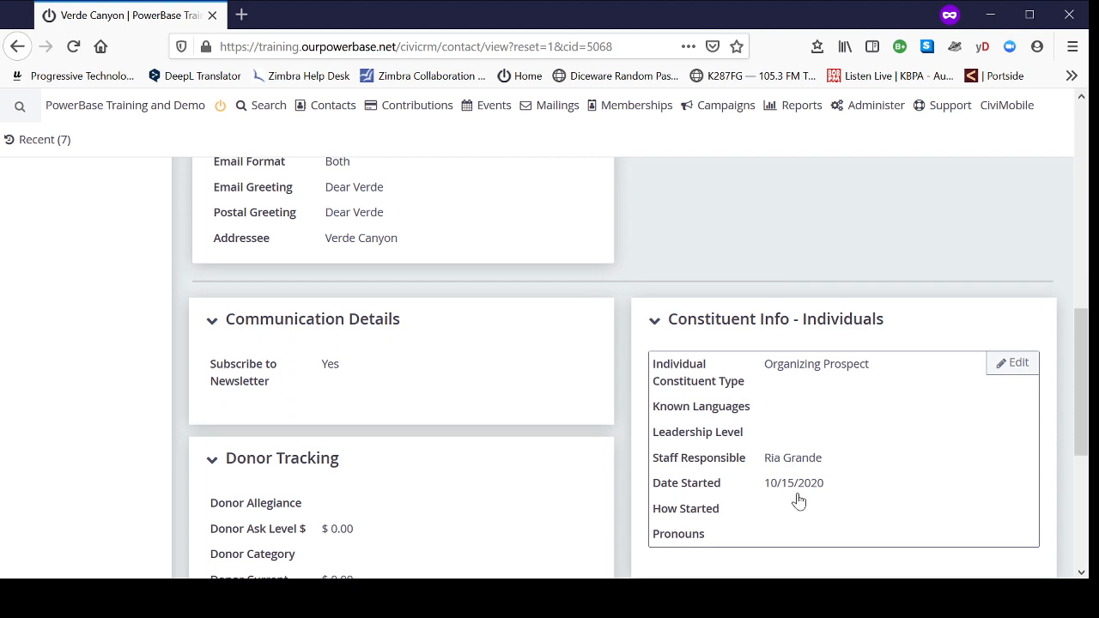
{"action": "mouse_move", "coordinate": [329, 113]}
{"action": "scroll", "coordinate": [528, 476], "scroll_direction": "up", "scroll_amount": 5}
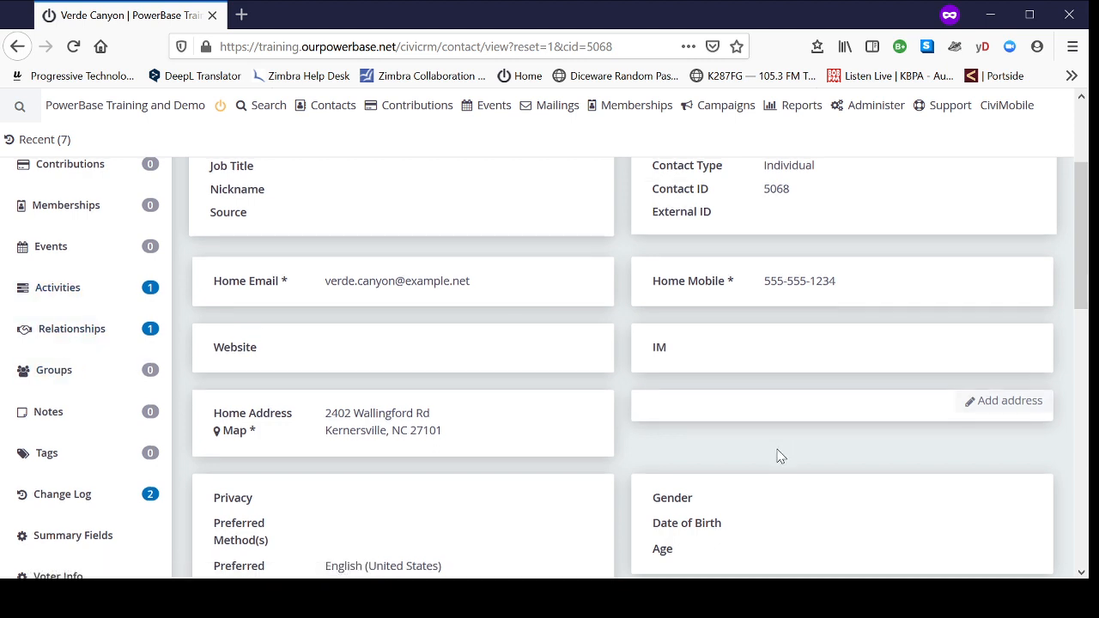
{"action": "scroll", "coordinate": [780, 456], "scroll_direction": "up", "scroll_amount": 3}
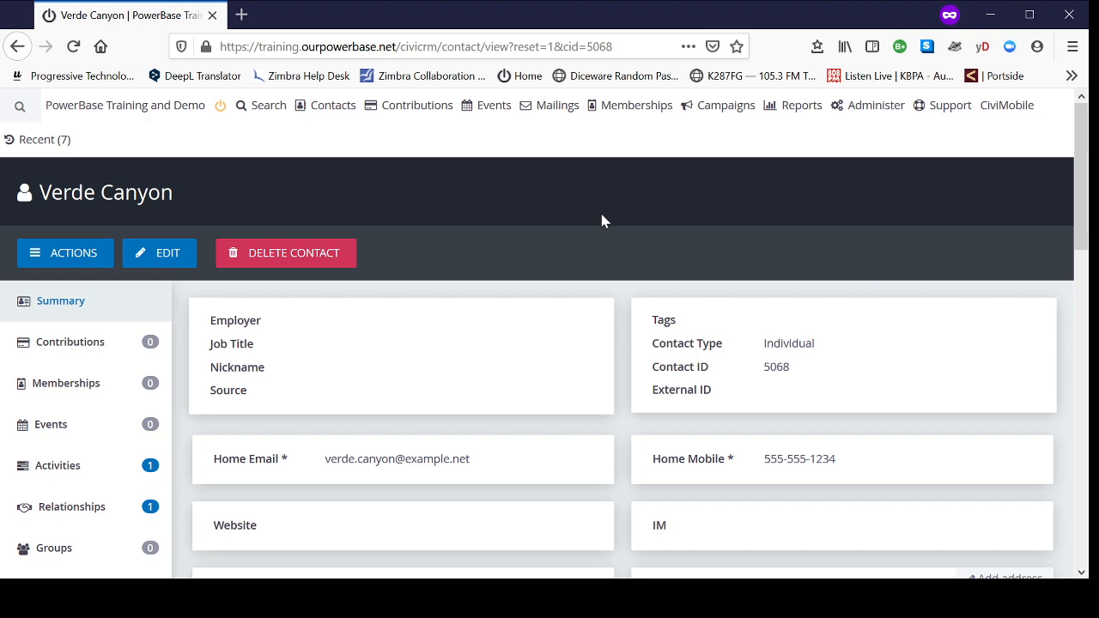
{"action": "scroll", "coordinate": [645, 412], "scroll_direction": "down", "scroll_amount": 10}
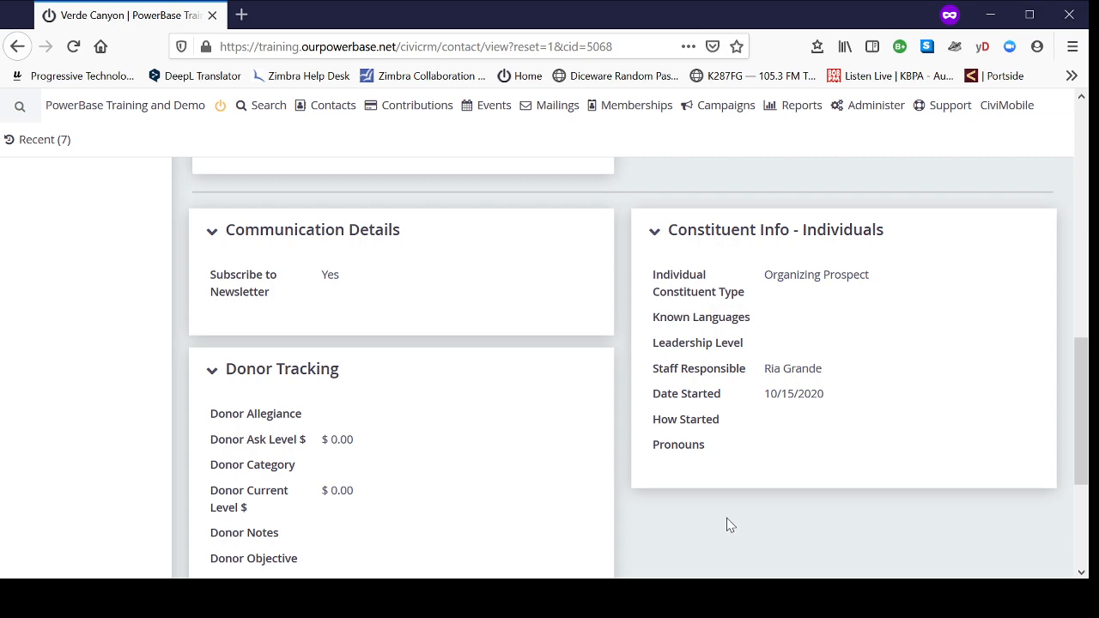
{"action": "scroll", "coordinate": [727, 526], "scroll_direction": "up", "scroll_amount": 10}
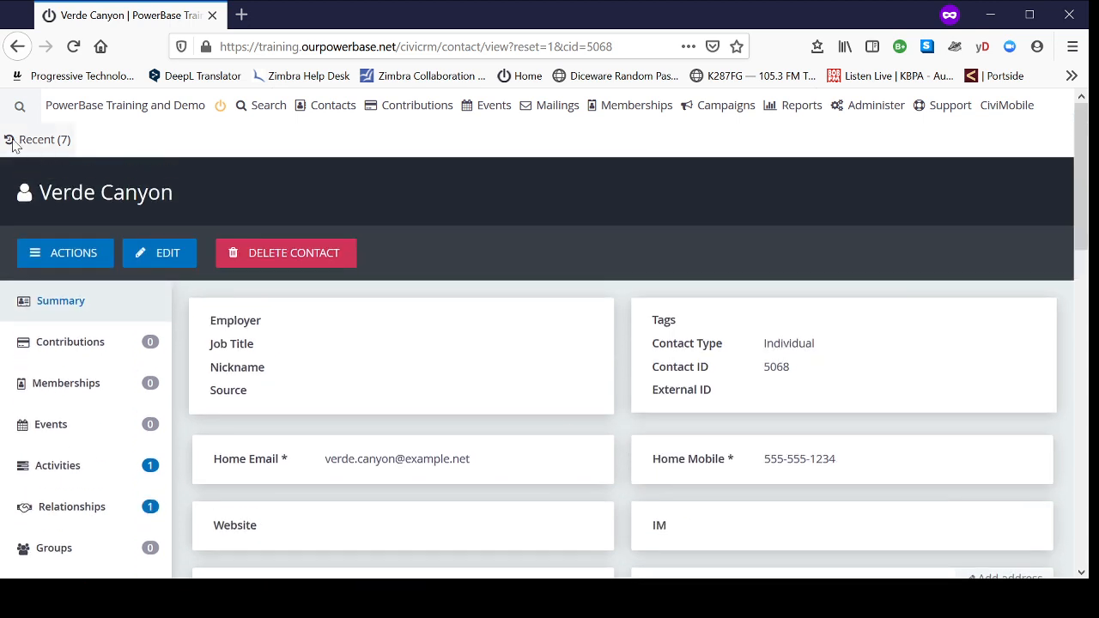
Step: Search for the staff member by last name, open their contact record and view the groups they belong to
{"action": "left_click", "coordinate": [30, 105]}
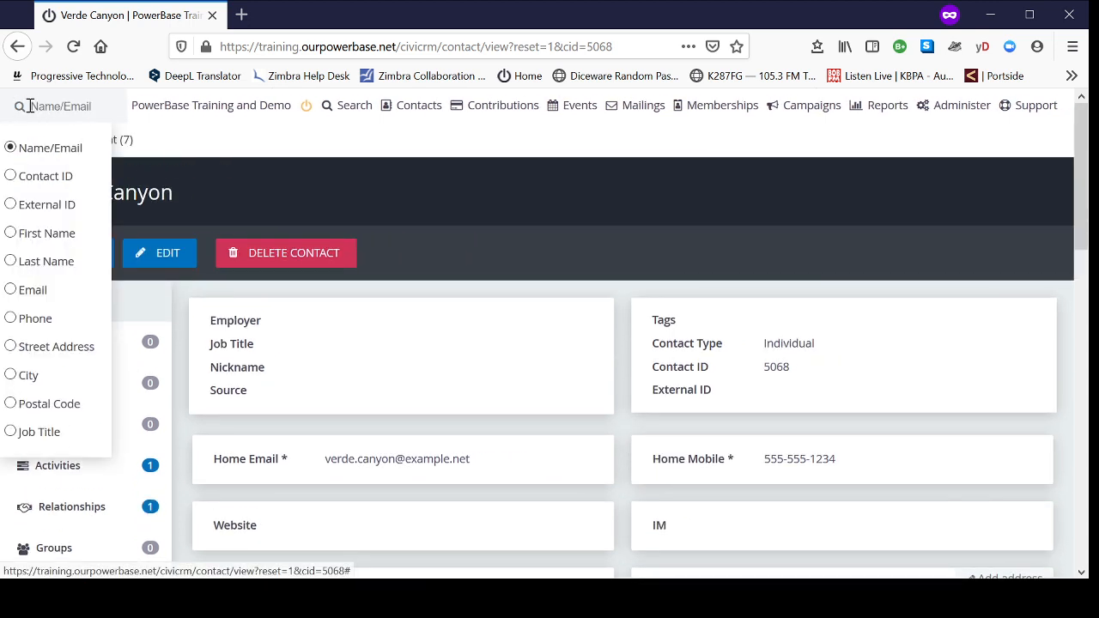
{"action": "type", "text": "grande,"}
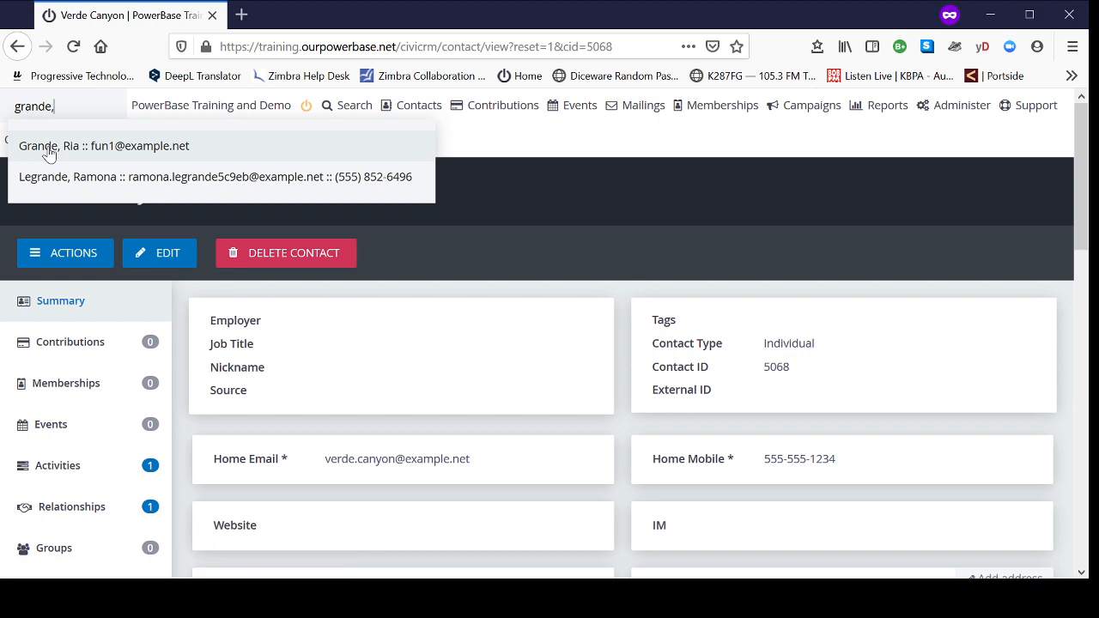
{"action": "left_click", "coordinate": [44, 146]}
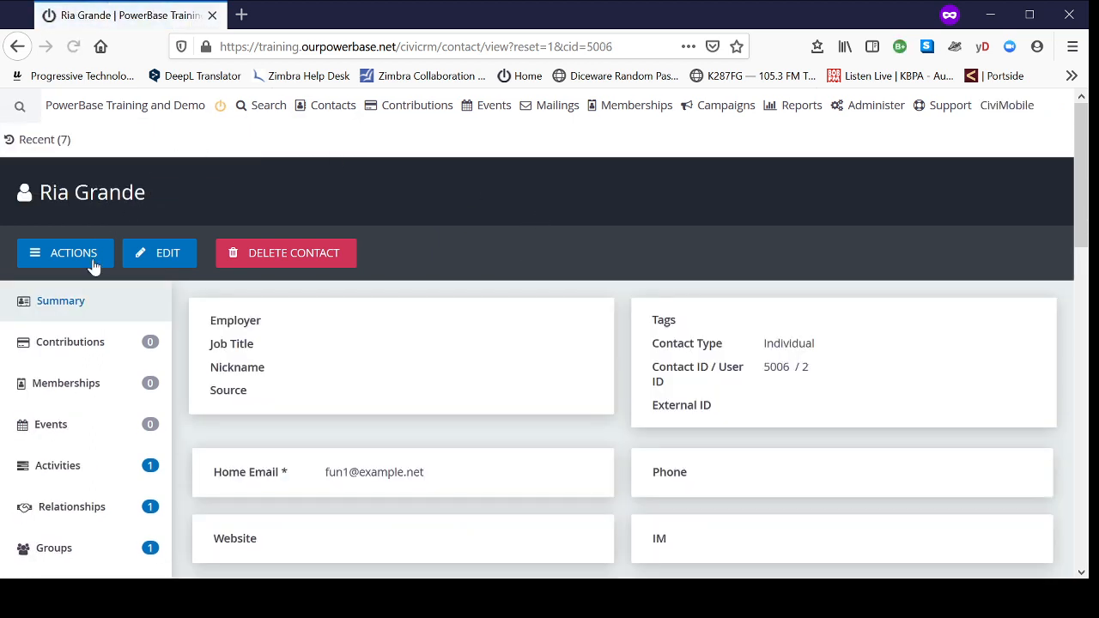
{"action": "scroll", "coordinate": [97, 290], "scroll_direction": "down", "scroll_amount": 3}
{"action": "scroll", "coordinate": [97, 291], "scroll_direction": "down", "scroll_amount": 1}
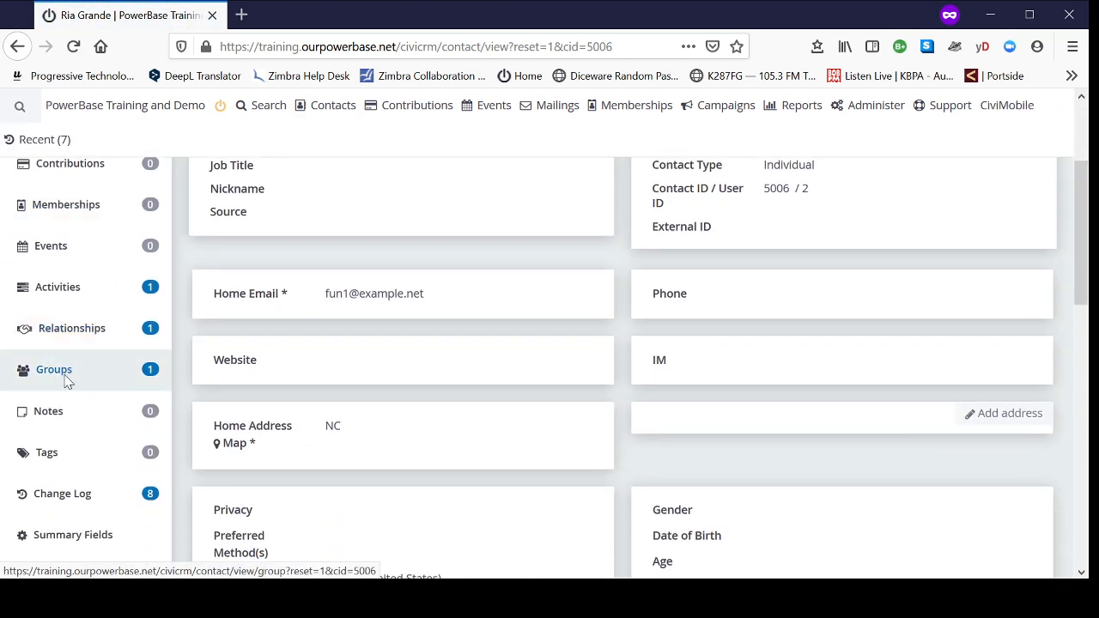
{"action": "left_click", "coordinate": [68, 377]}
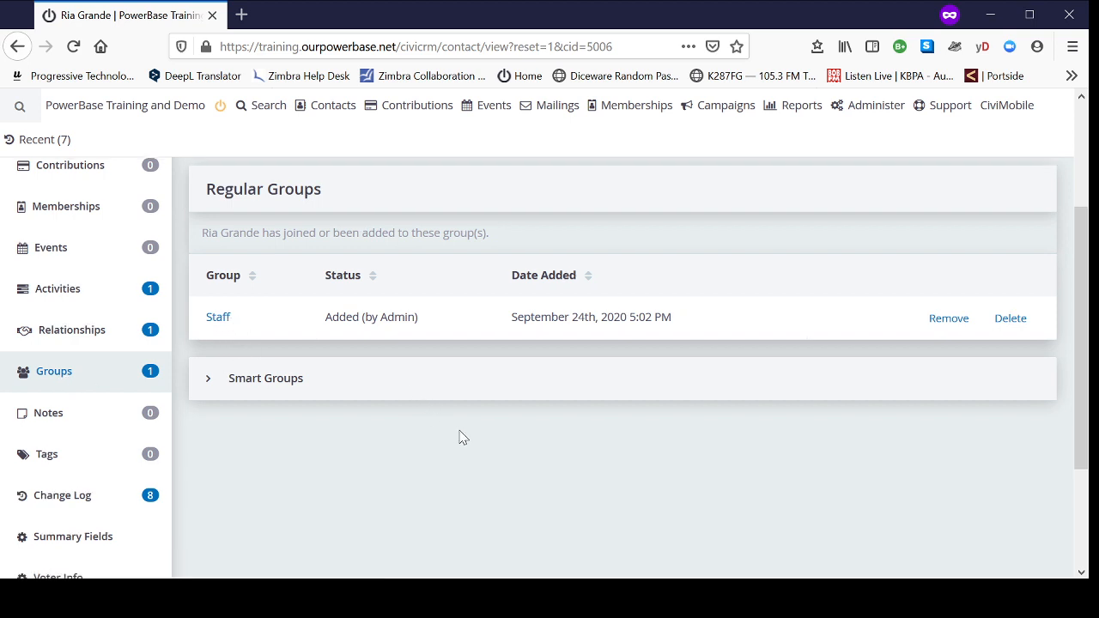
Step: Browse the list of groups the staff member's contact could be added to, then close it without choosing one
{"action": "scroll", "coordinate": [458, 438], "scroll_direction": "up", "scroll_amount": 3}
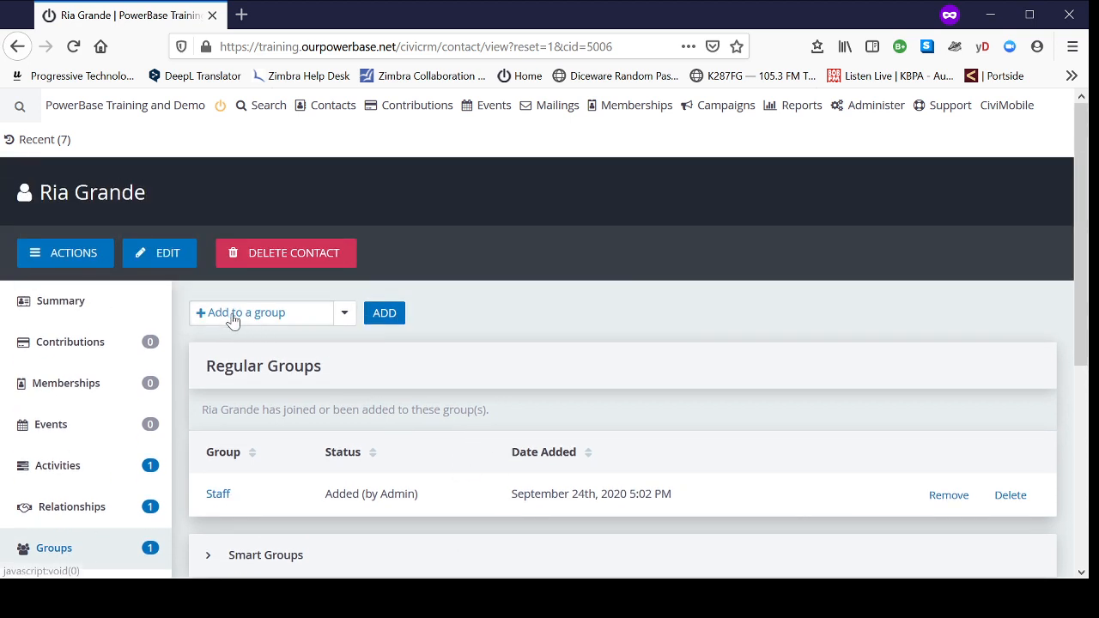
{"action": "left_click", "coordinate": [342, 319]}
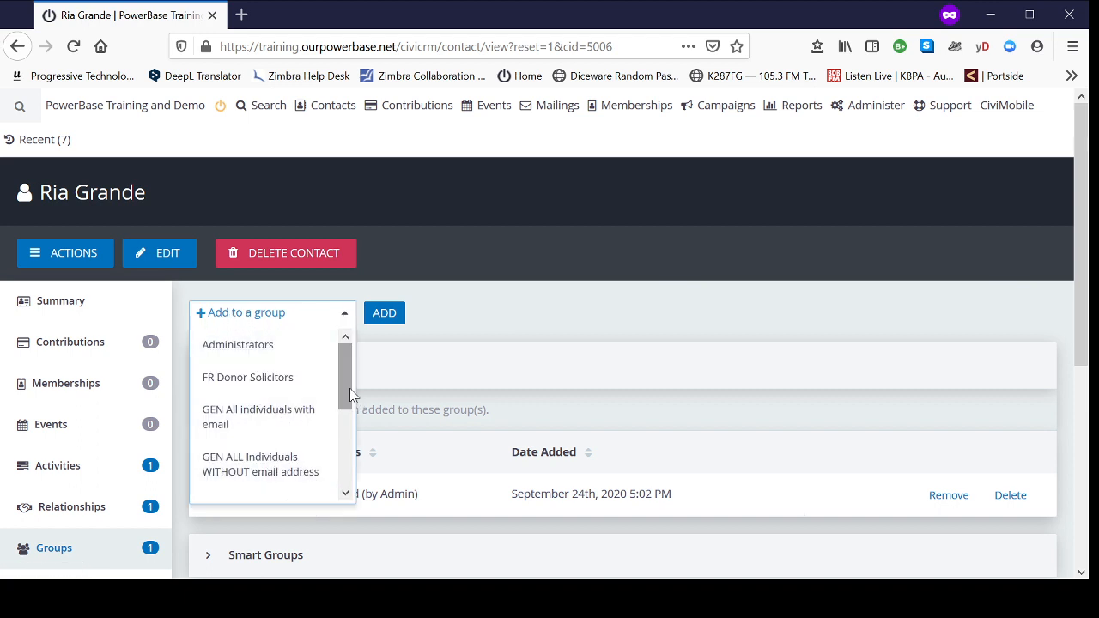
{"action": "mouse_move", "coordinate": [348, 388]}
{"action": "left_mouse_down"}
{"action": "mouse_move", "coordinate": [346, 494]}
{"action": "mouse_move", "coordinate": [341, 373]}
{"action": "left_mouse_up"}
{"action": "left_click", "coordinate": [567, 320]}
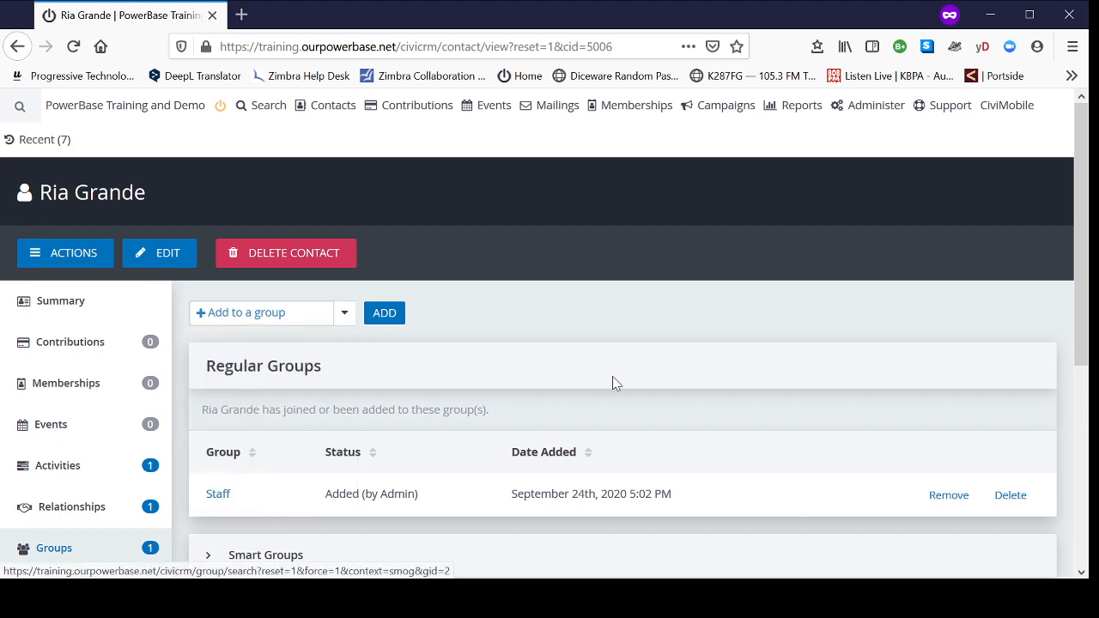
Step: Open the staff member's contact summary and examine the Constituent Info - Individuals section, including the Staff Responsible field
{"action": "scroll", "coordinate": [567, 262], "scroll_direction": "down", "scroll_amount": 2}
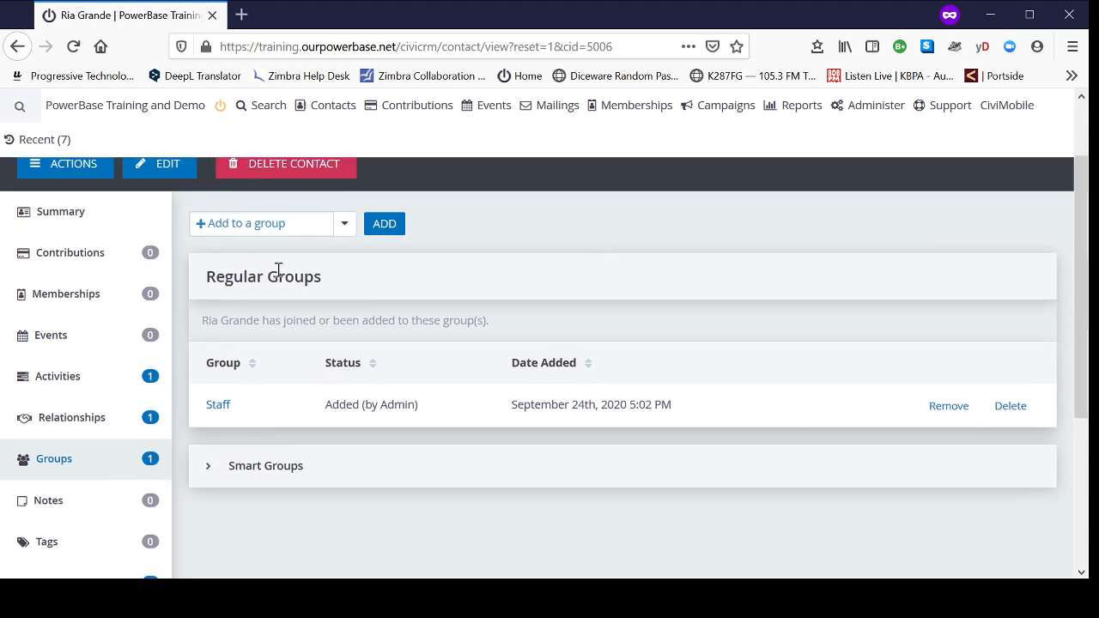
{"action": "left_click", "coordinate": [86, 225]}
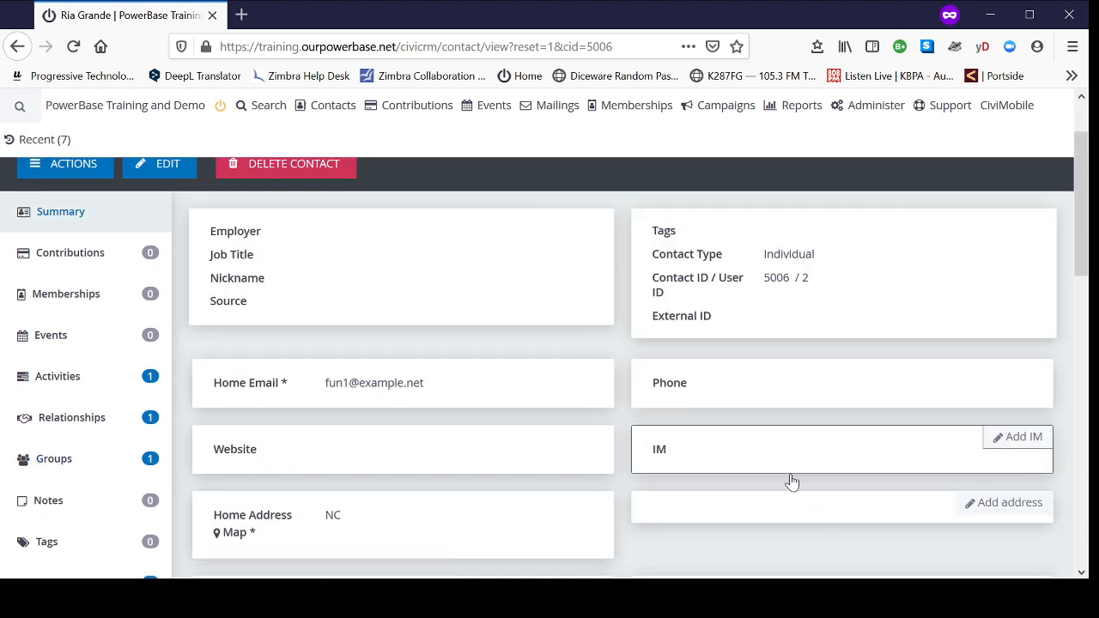
{"action": "scroll", "coordinate": [792, 480], "scroll_direction": "down", "scroll_amount": 6}
{"action": "scroll", "coordinate": [797, 478], "scroll_direction": "down", "scroll_amount": 6}
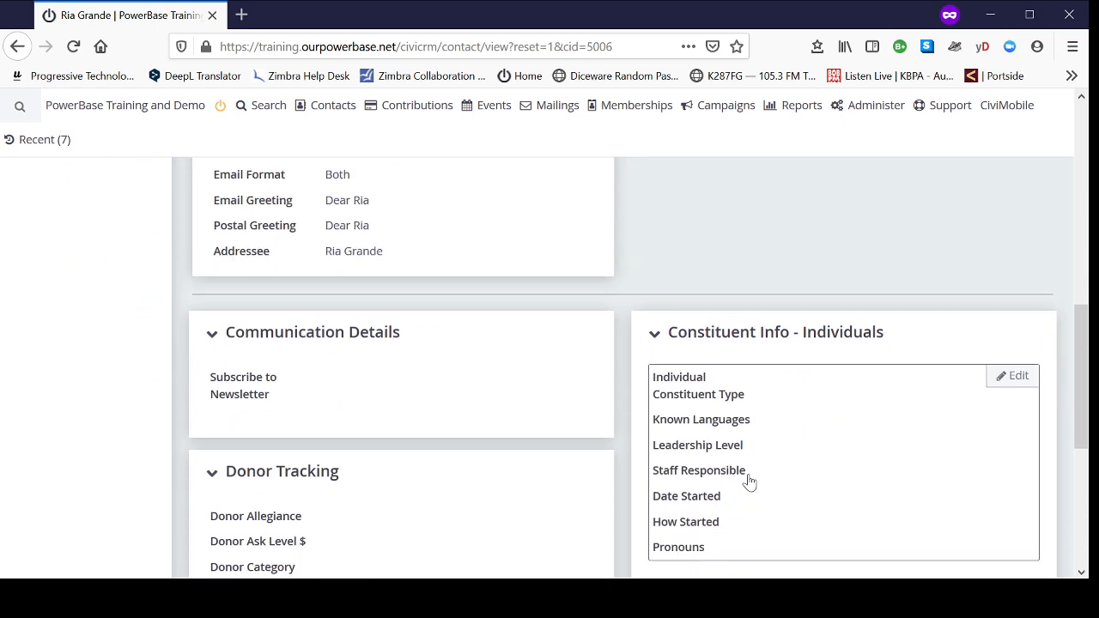